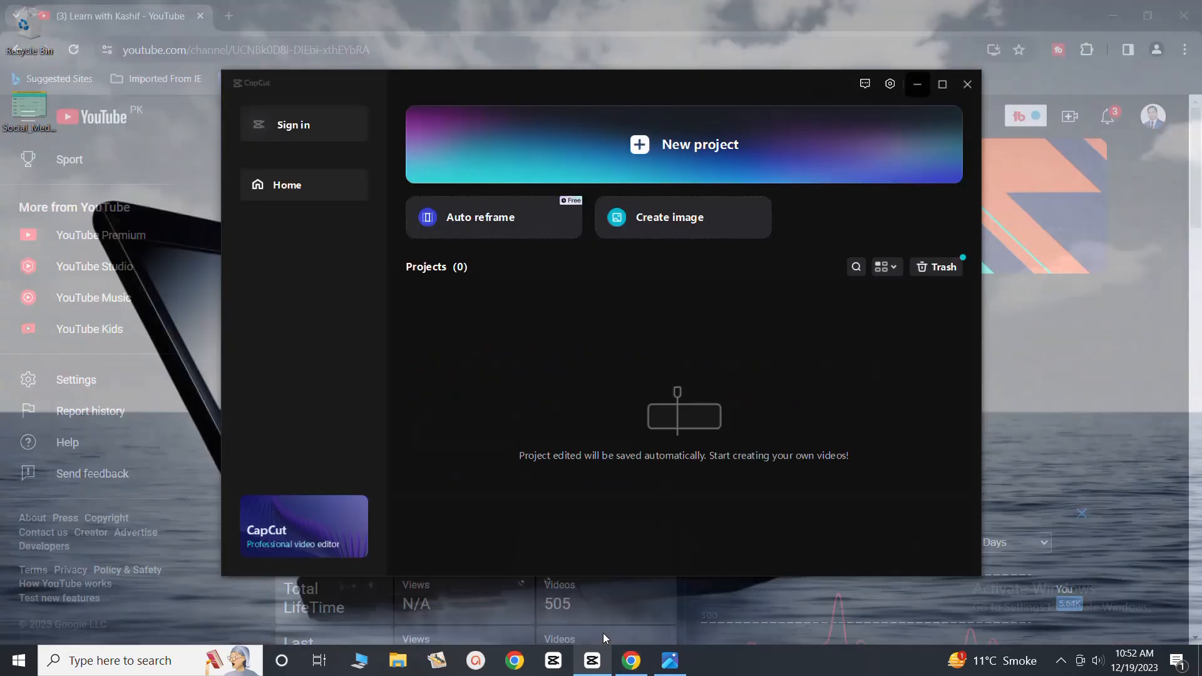
Switch to CapCut, minimize the browser window, and create a new video project
click(603, 633)
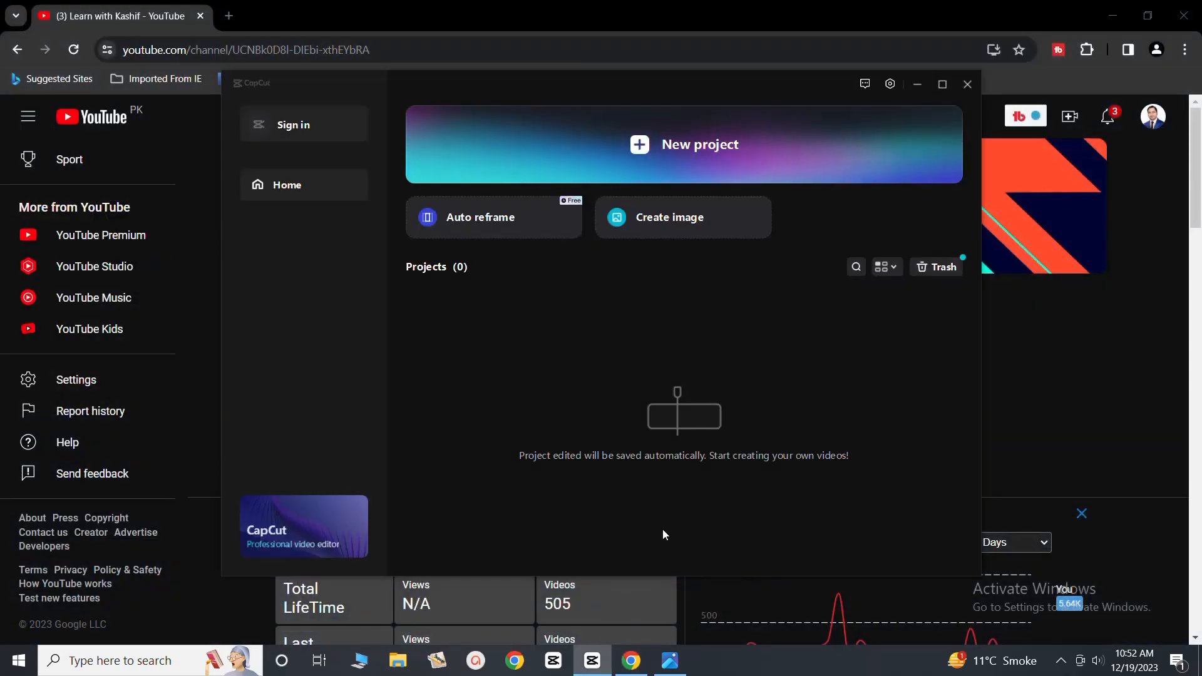
click(1118, 17)
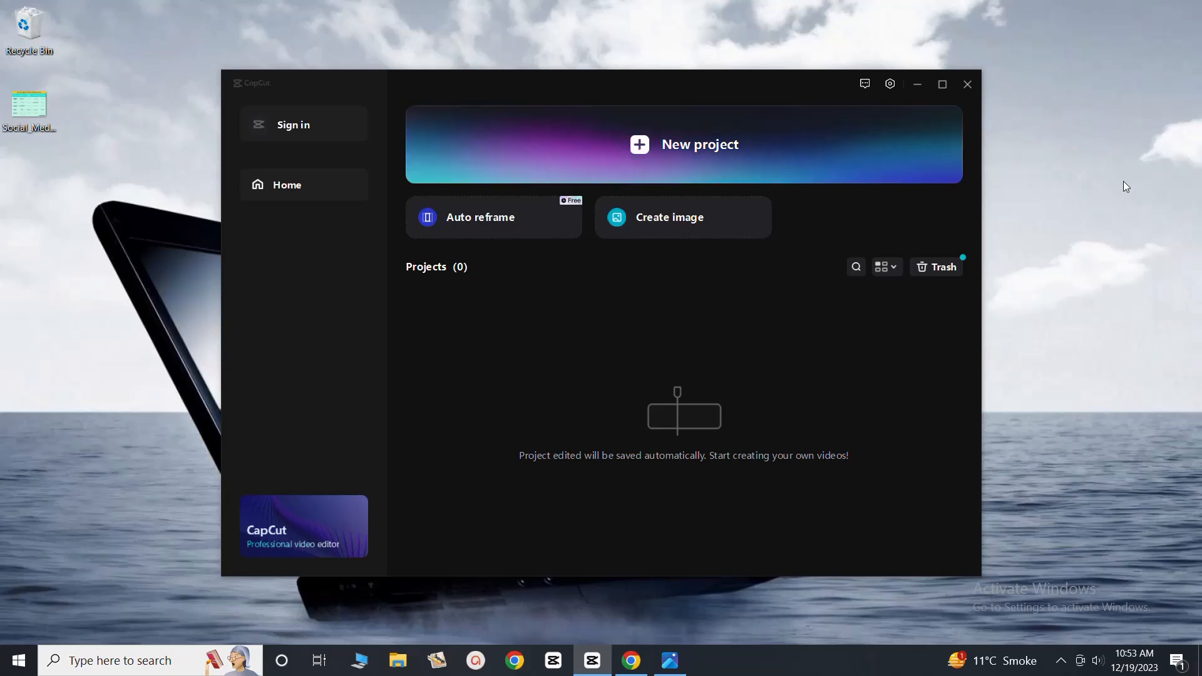
click(637, 146)
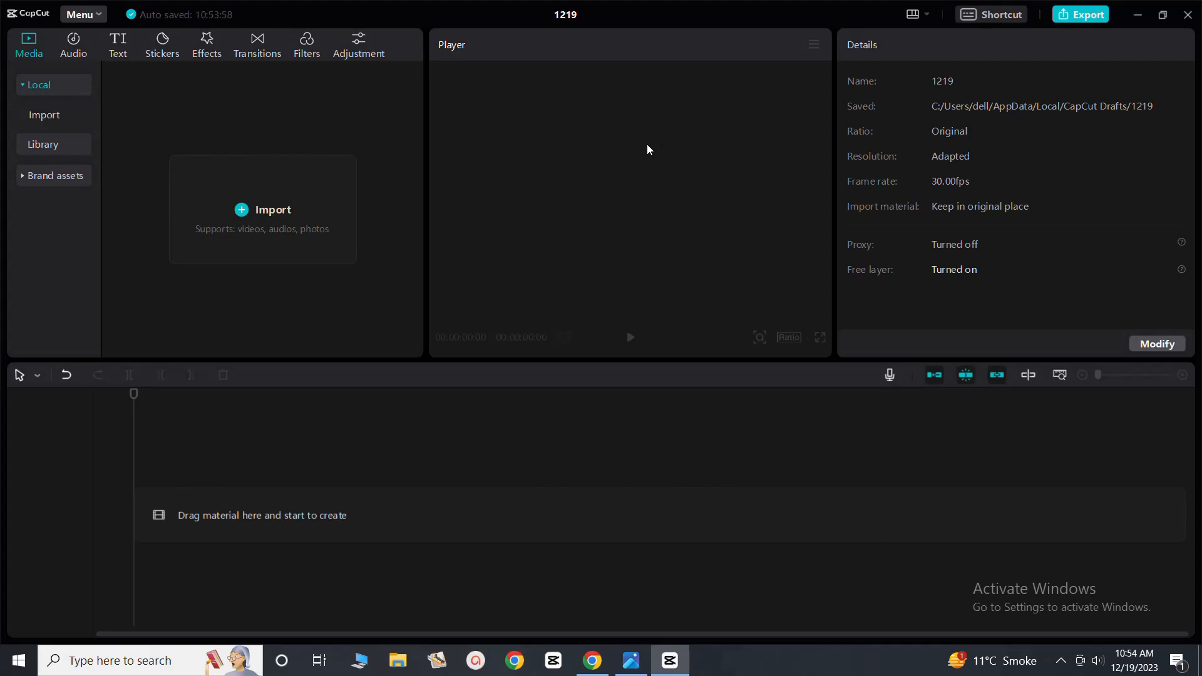
Import the SBUB6200 video from Local Disk (E:) into the project media
click(244, 214)
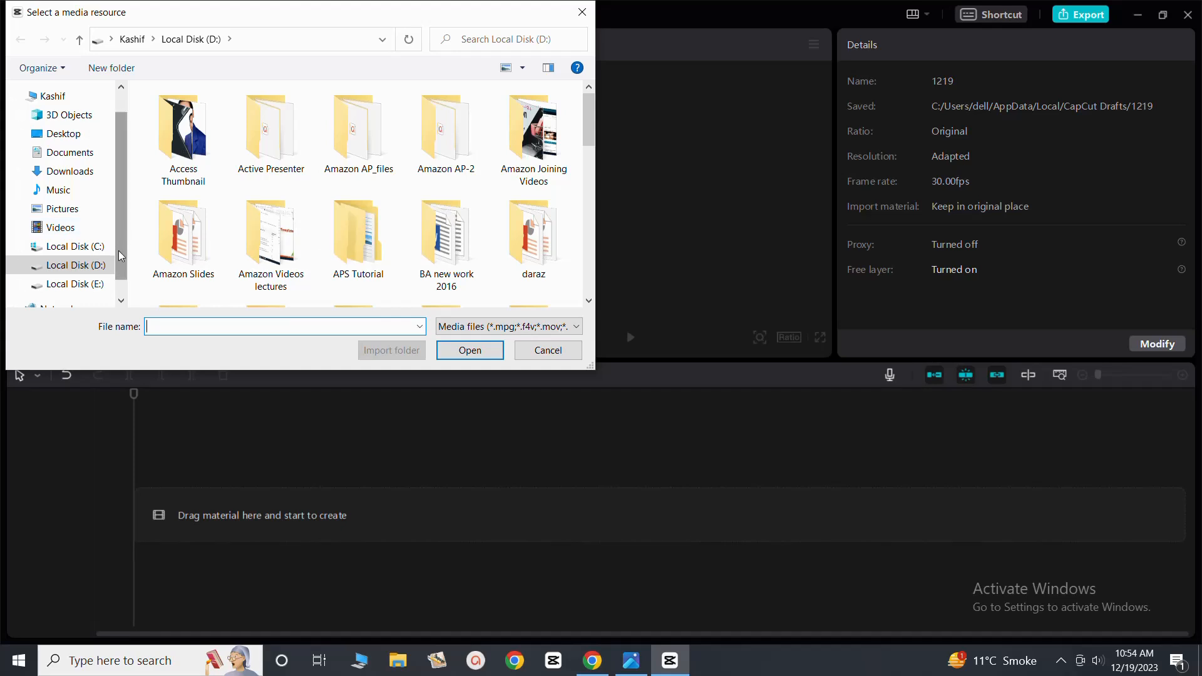
click(82, 287)
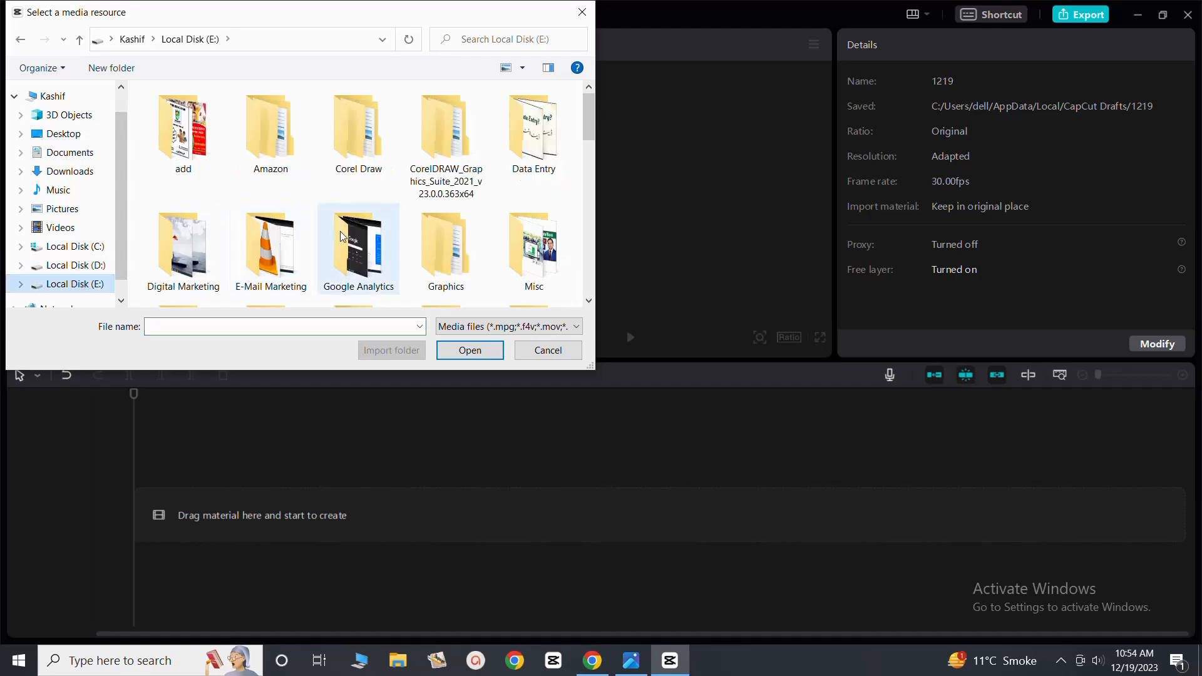
scroll(426, 201, down, 10)
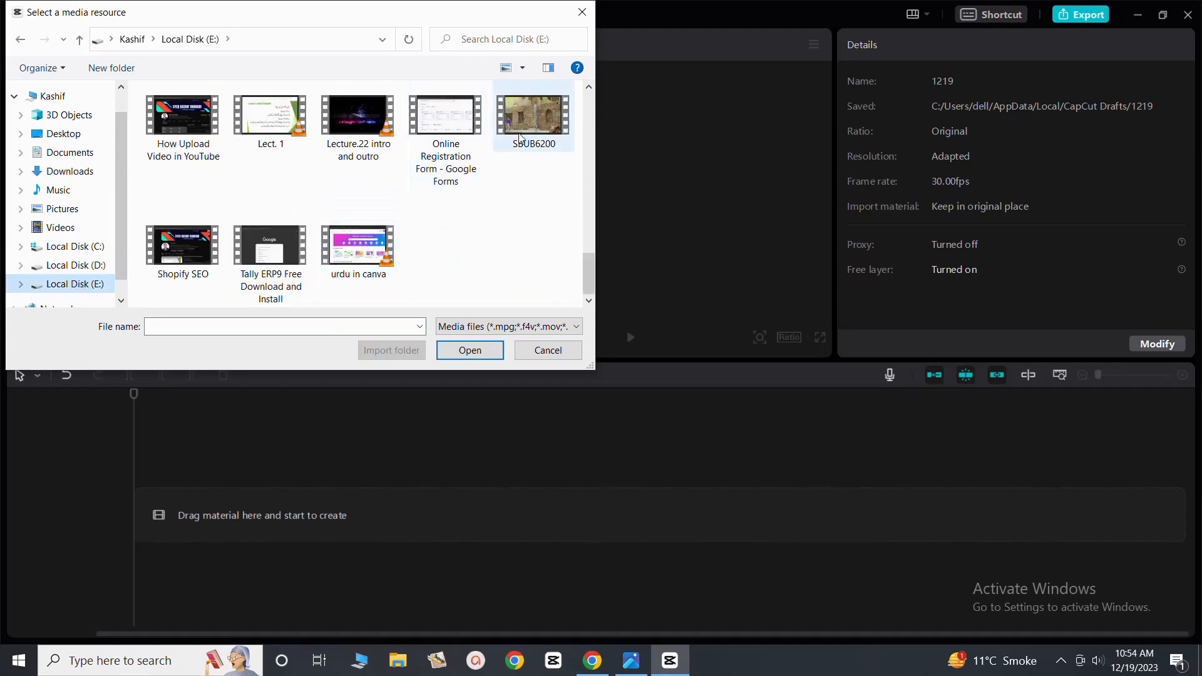
click(520, 138)
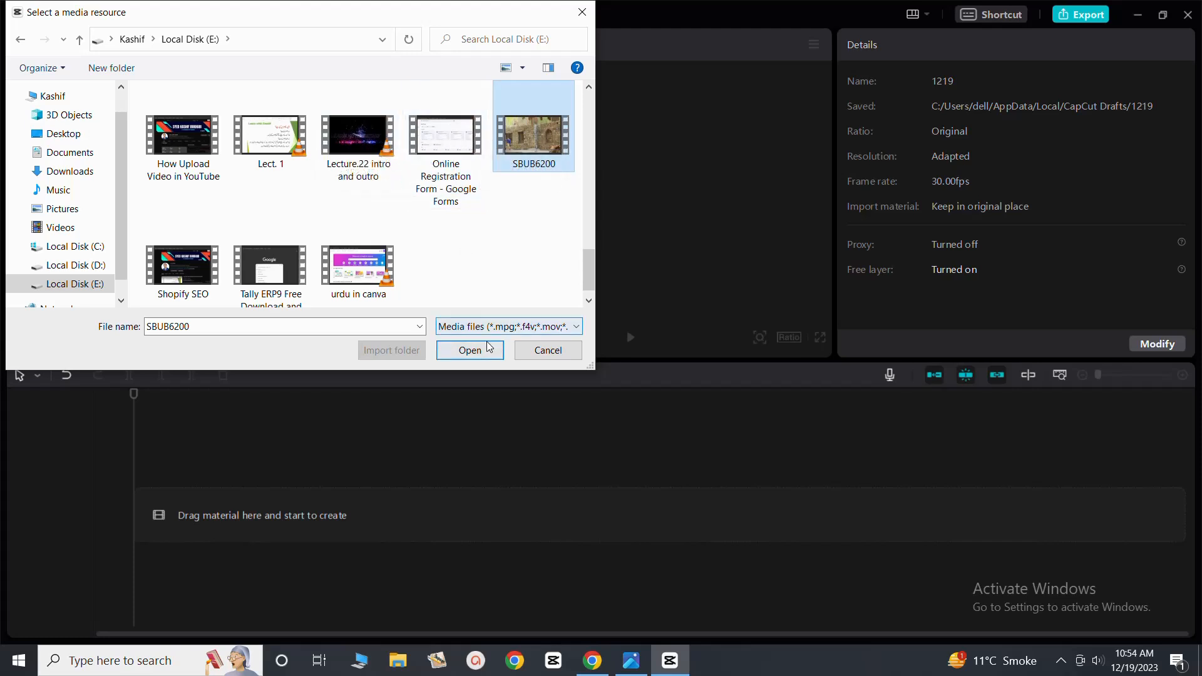
click(470, 351)
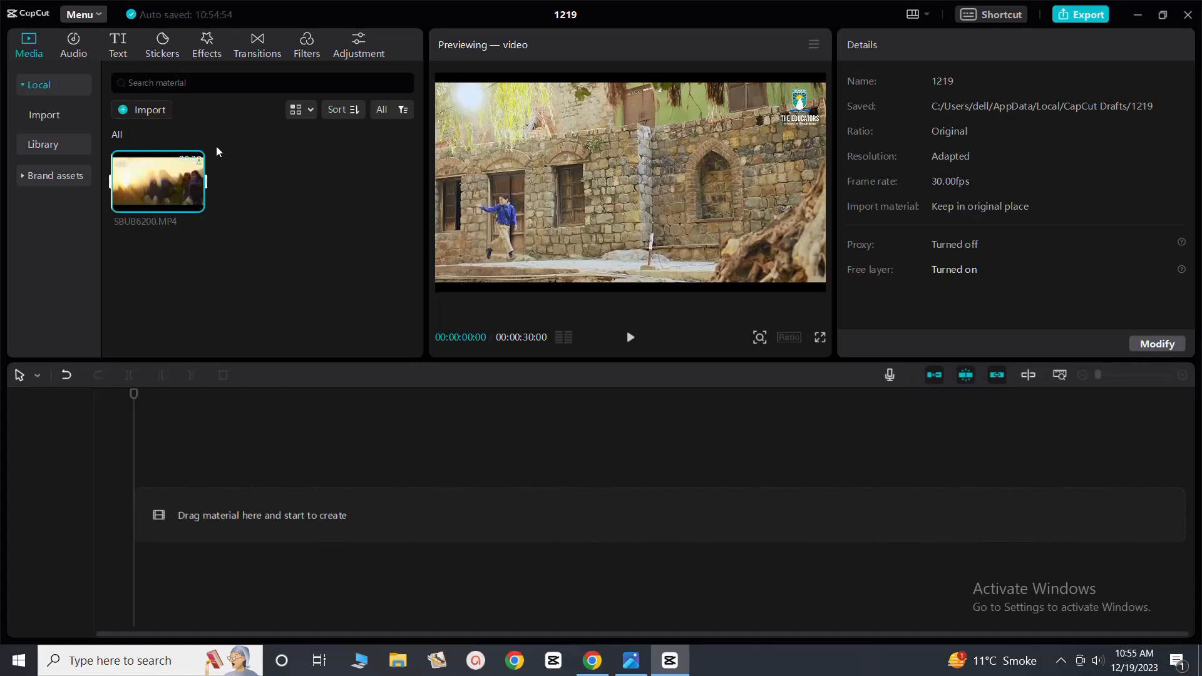
Import the green Educator logo PNG from Local Disk (D:) into the project media
click(139, 111)
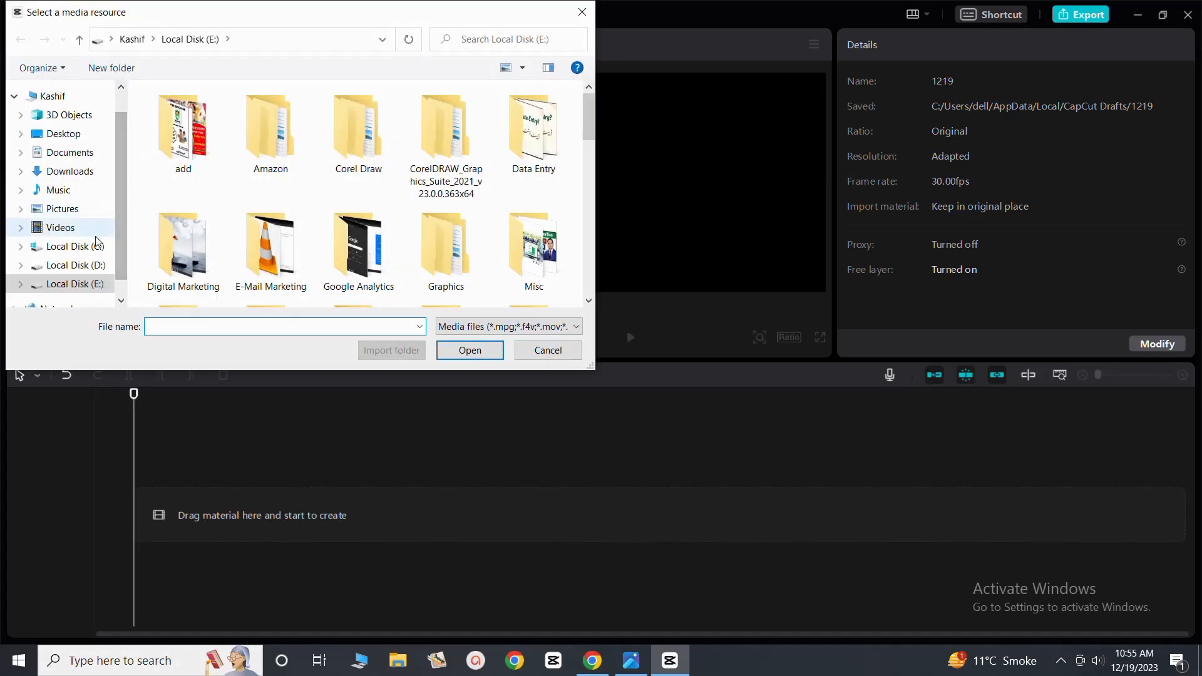
click(87, 265)
scroll(343, 207, down, 5)
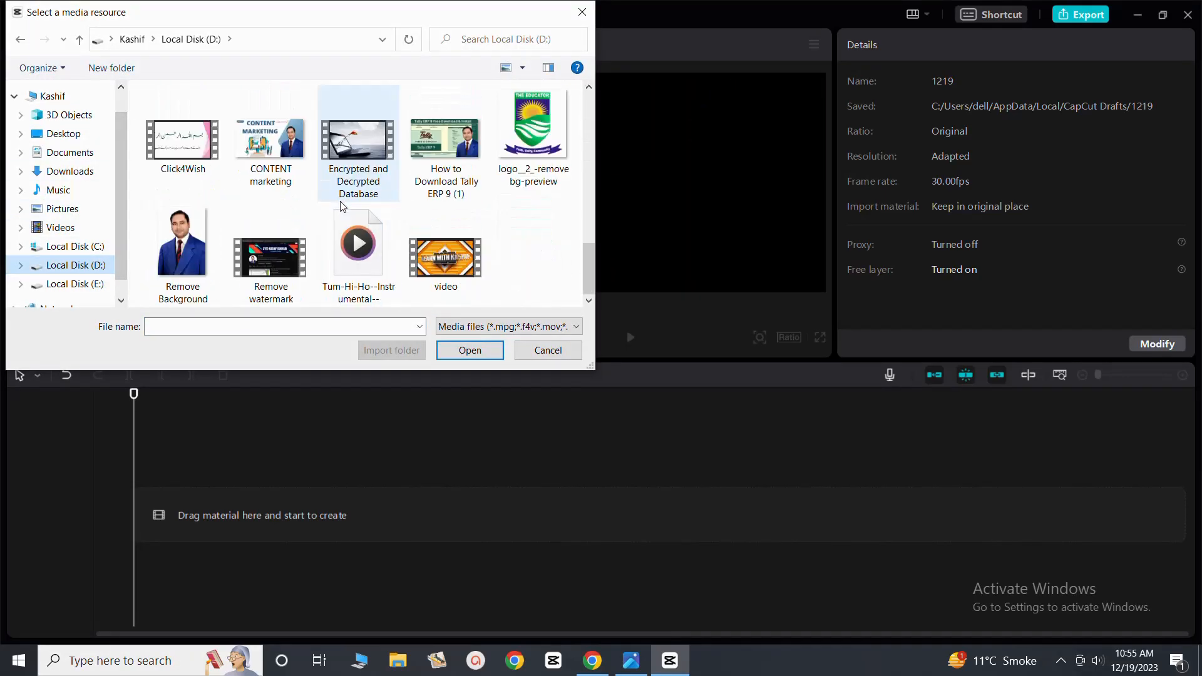
click(529, 139)
click(469, 350)
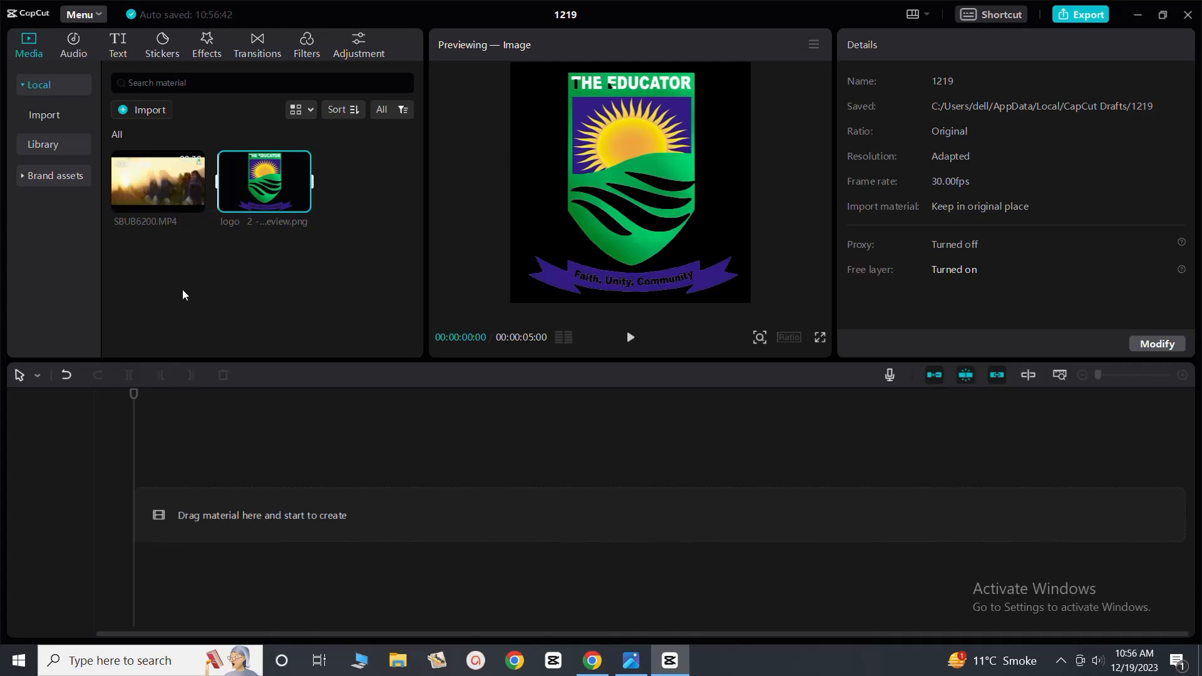
Add SBUB6200.MP4 to the timeline, preview its opening seconds, and return the playhead to the start
click(194, 203)
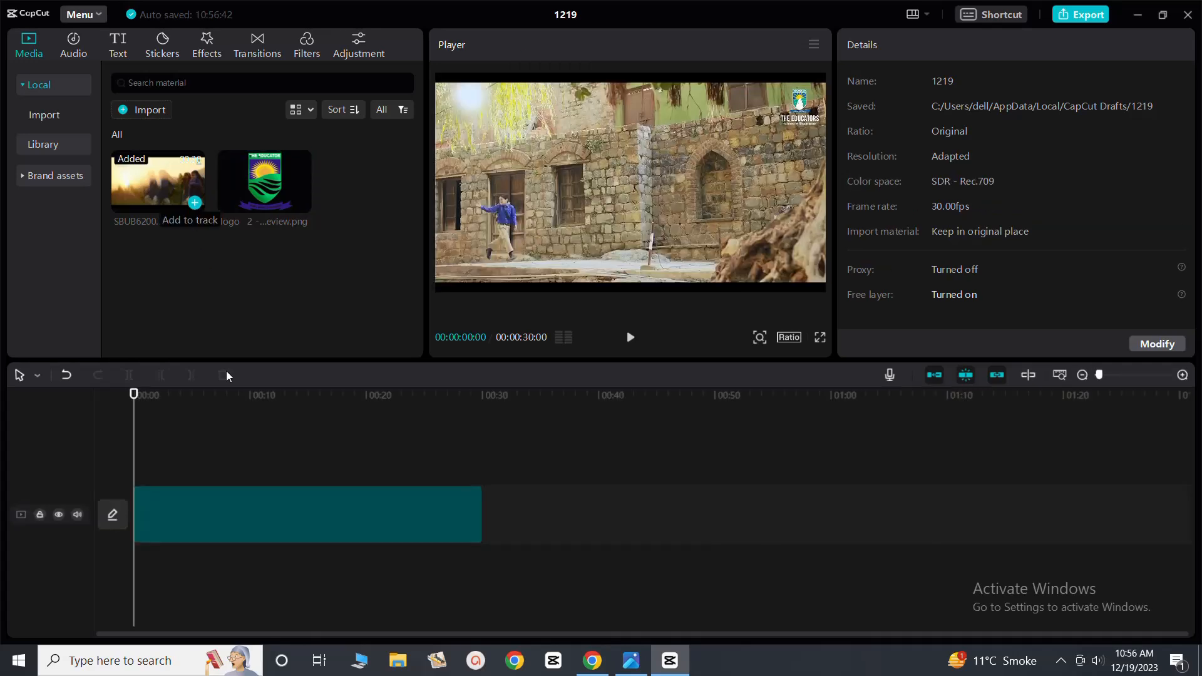
click(160, 515)
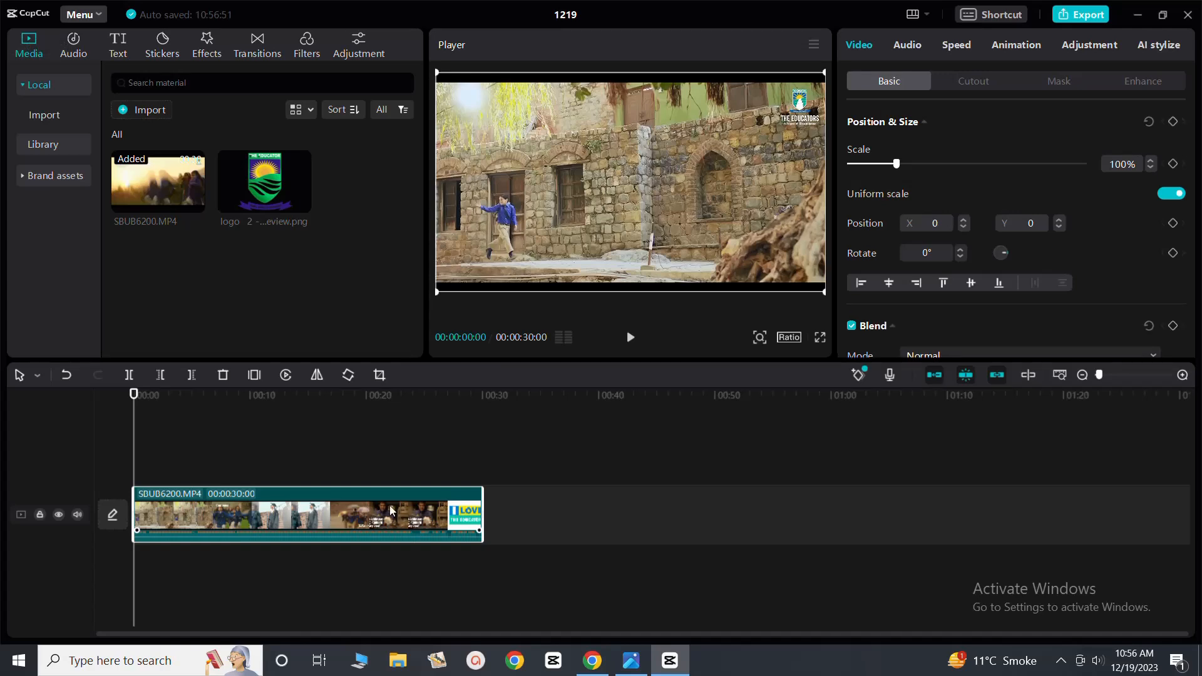
click(631, 338)
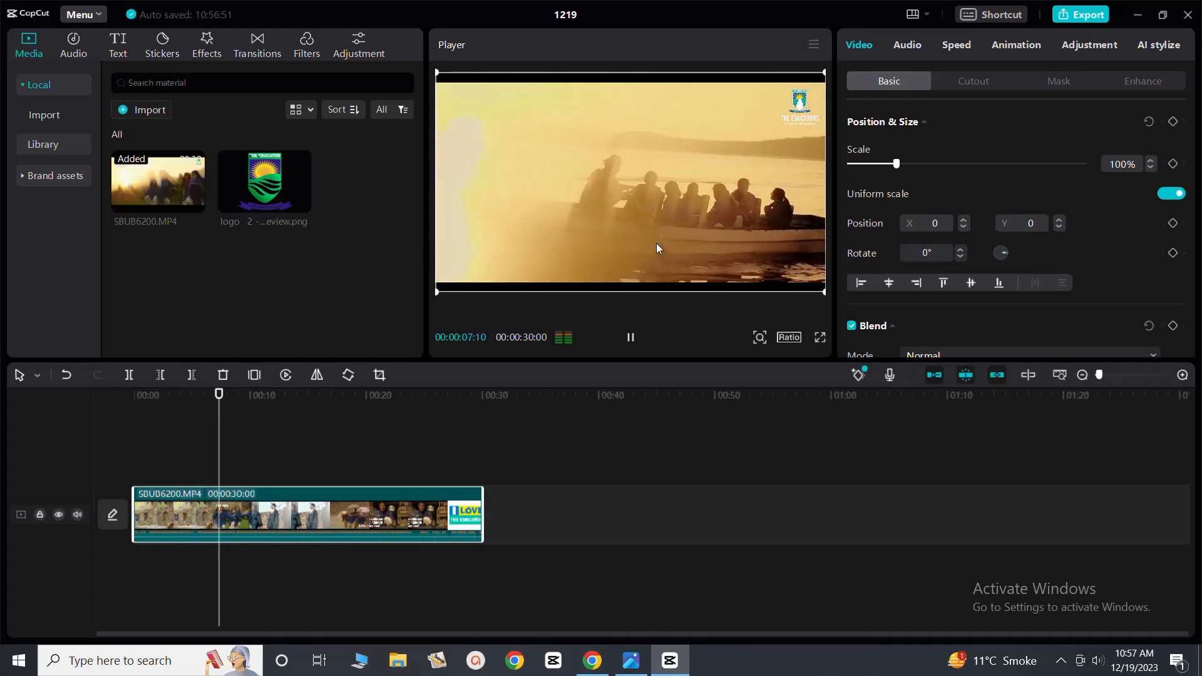
click(631, 338)
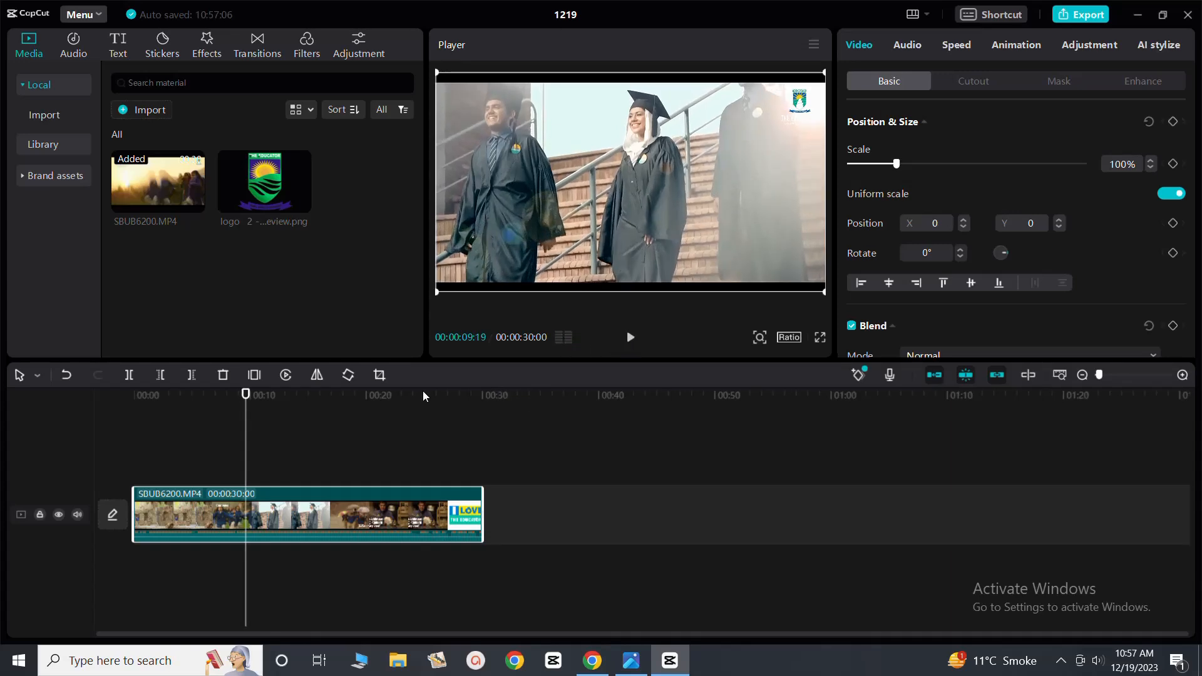
drag(245, 451, 133, 451)
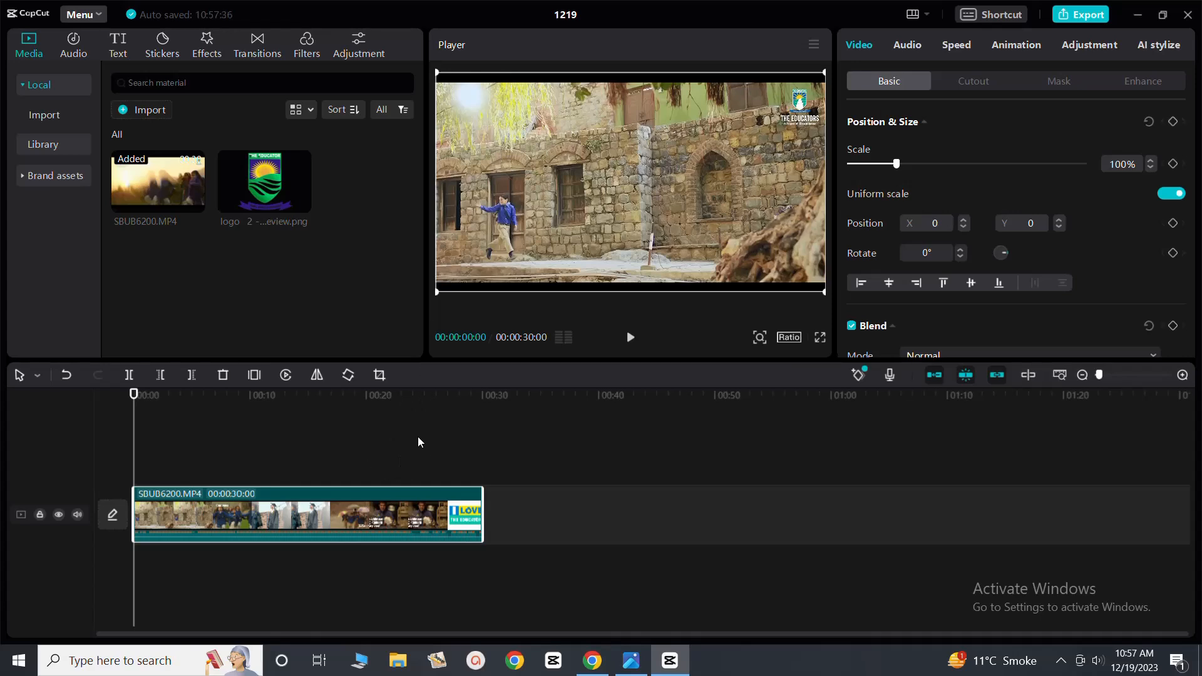
Add the logo image to the timeline at 00:00, ahead of the video clip
click(396, 451)
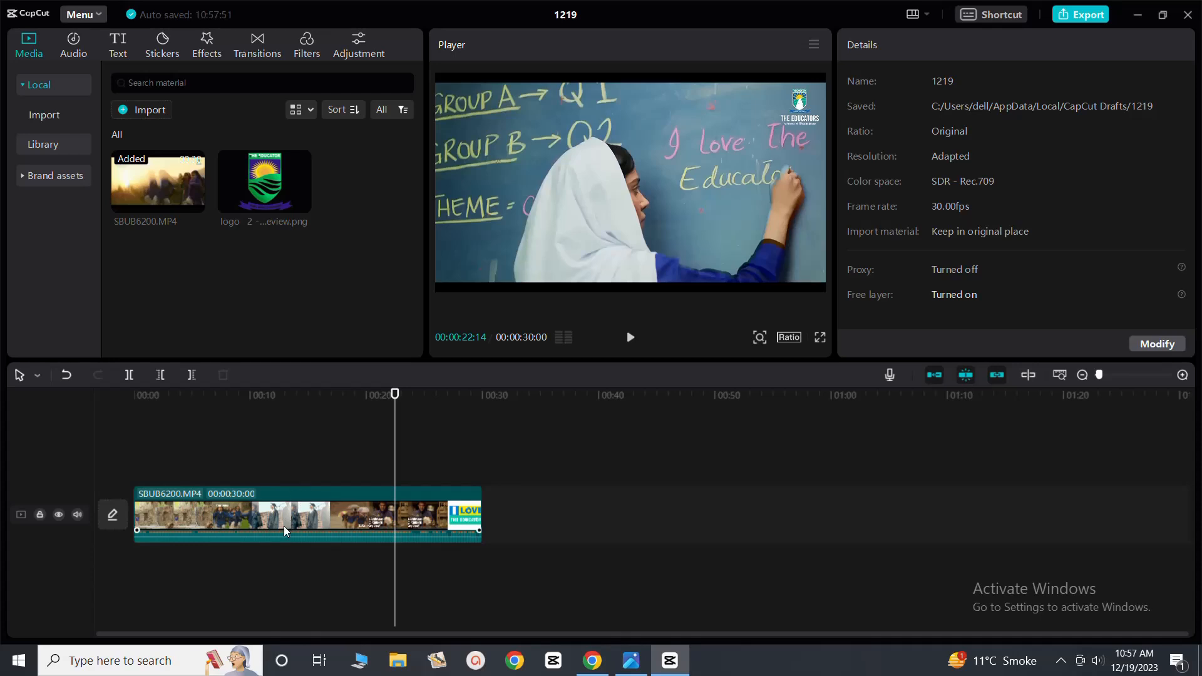
click(291, 494)
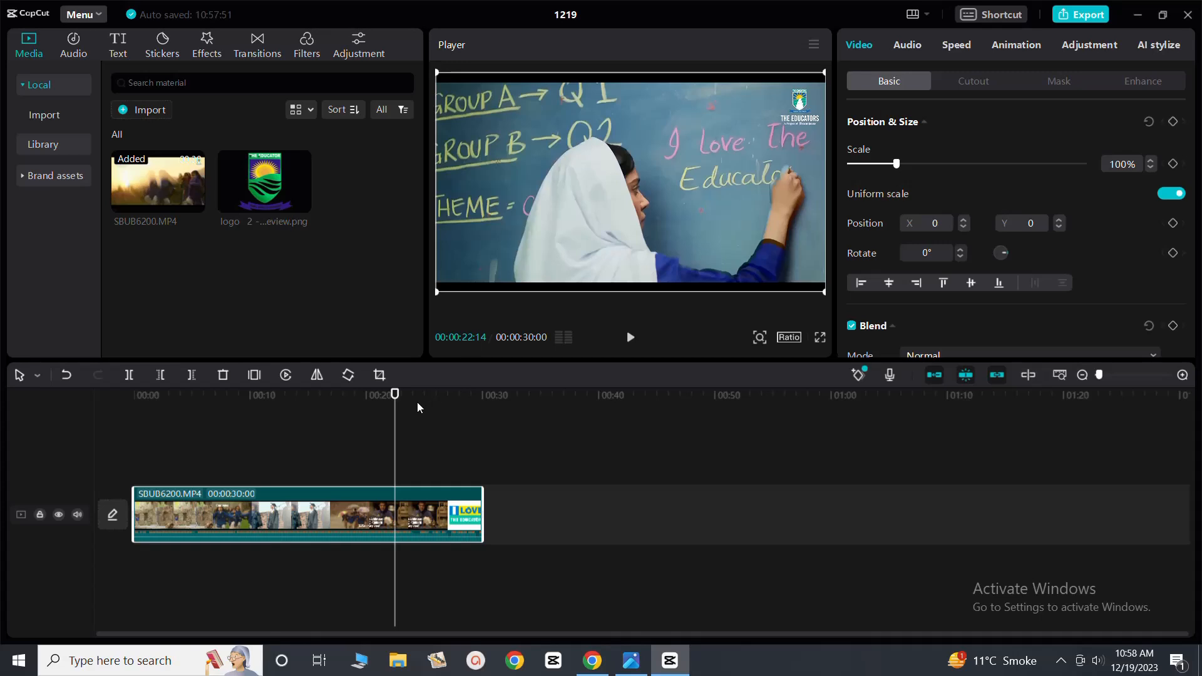
drag(395, 423, 129, 448)
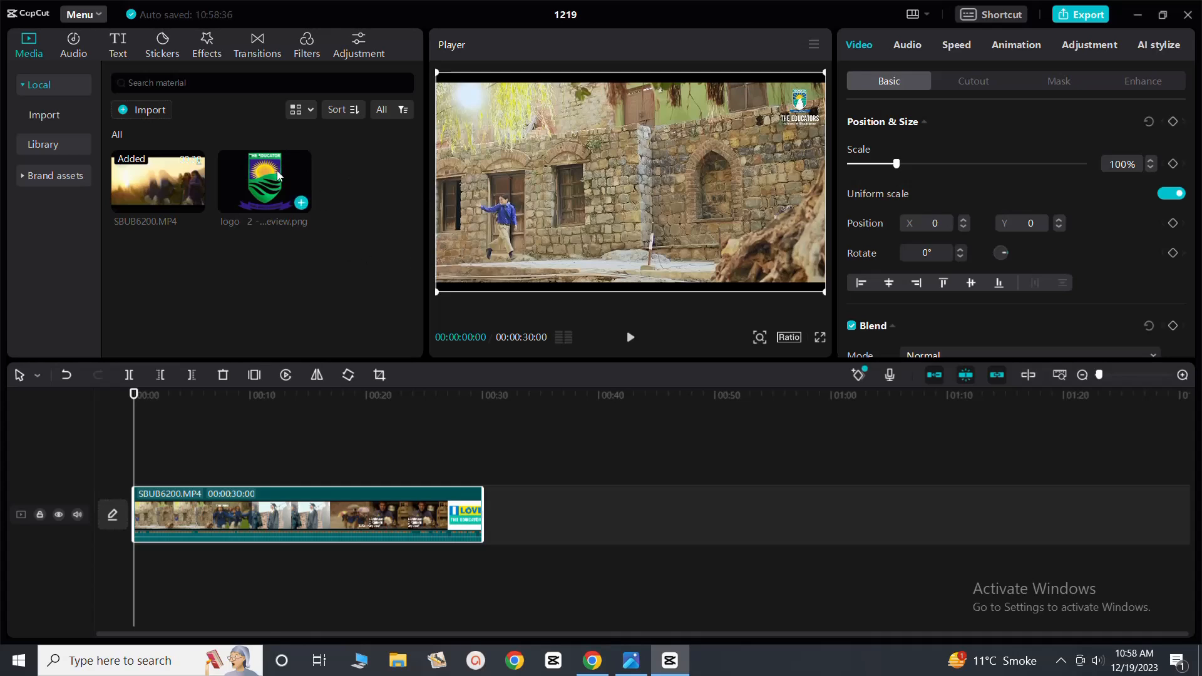
click(301, 203)
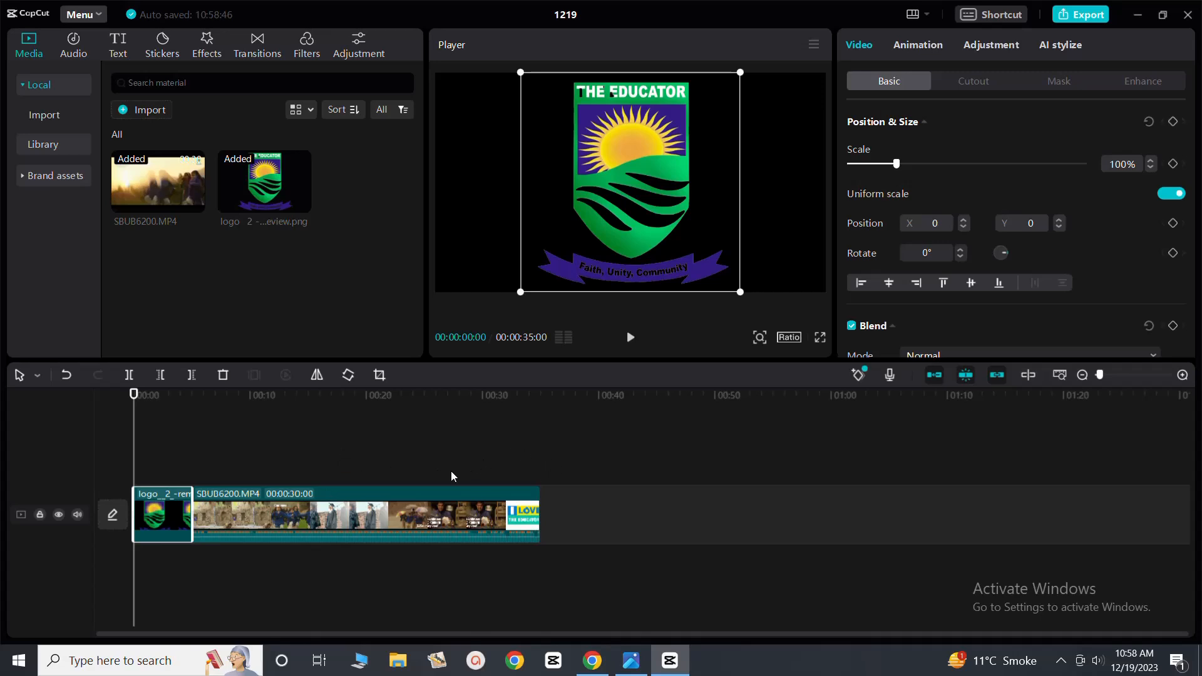
Play the timeline from the logo into the video and return the playhead to the start
click(631, 338)
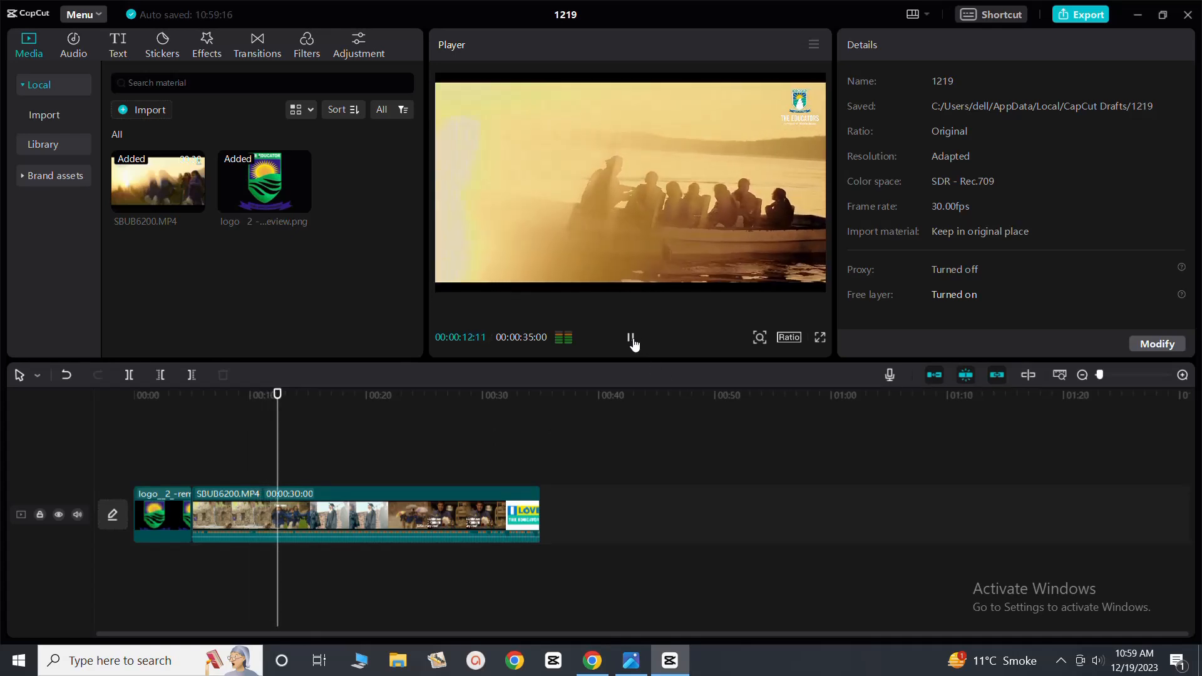
click(632, 339)
drag(283, 441, 92, 449)
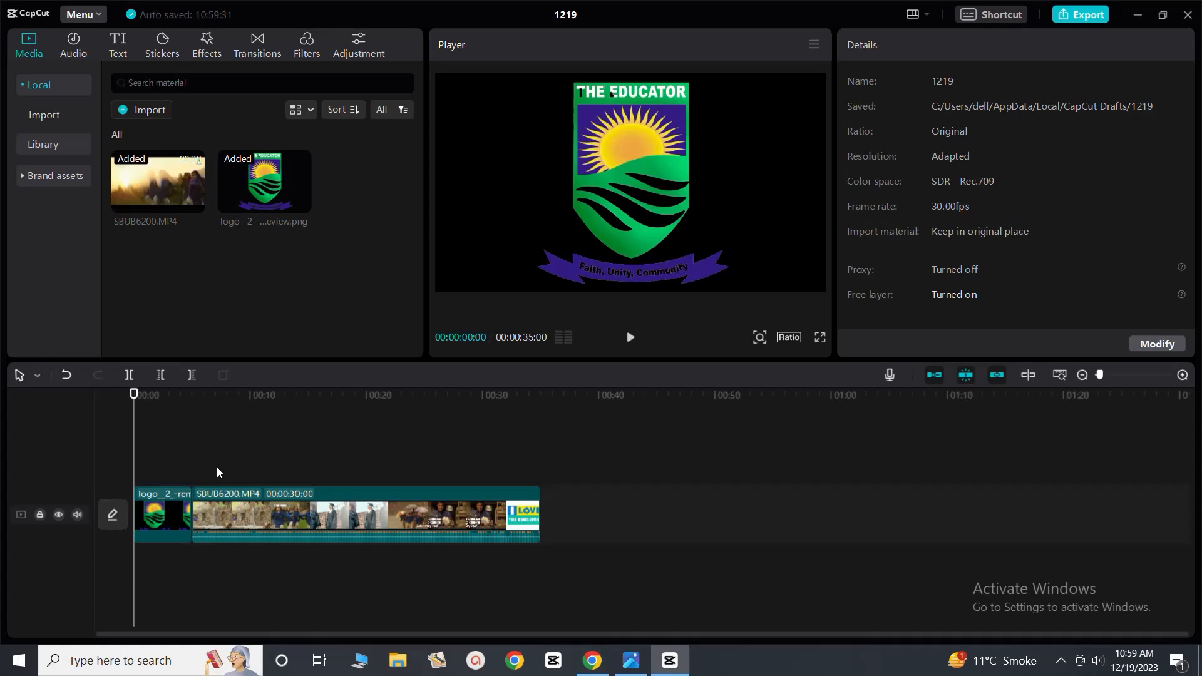
Move the logo clip onto a separate track above the video, starting at 00:00
click(162, 515)
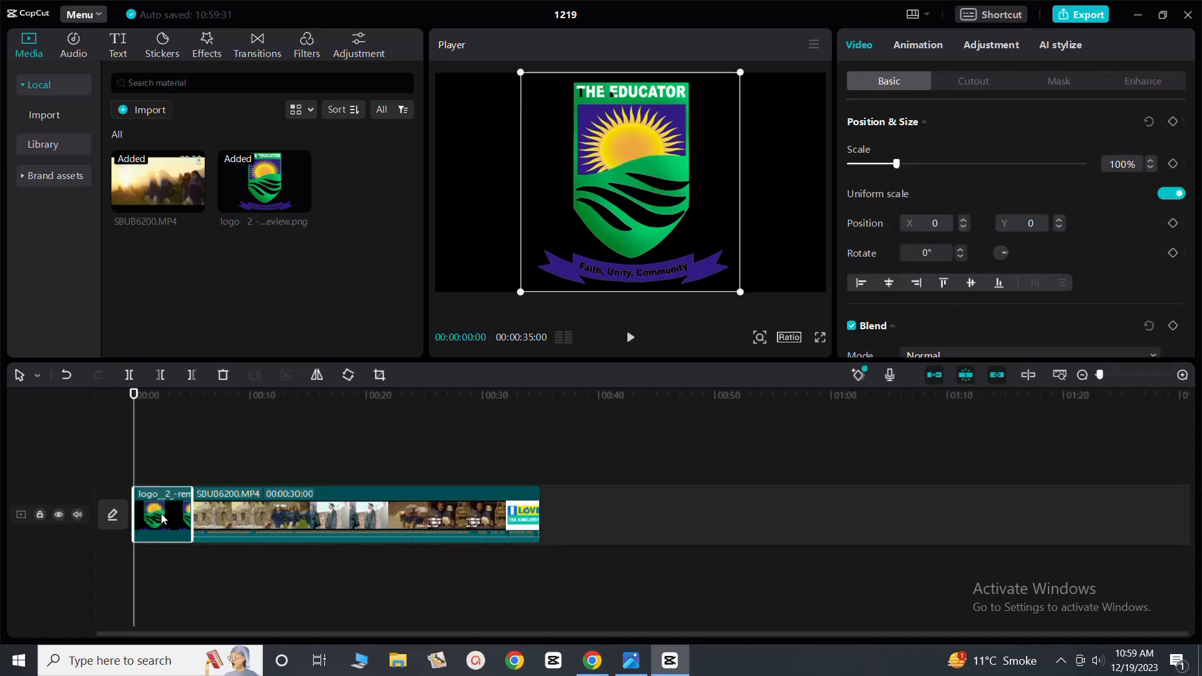
drag(162, 519, 172, 470)
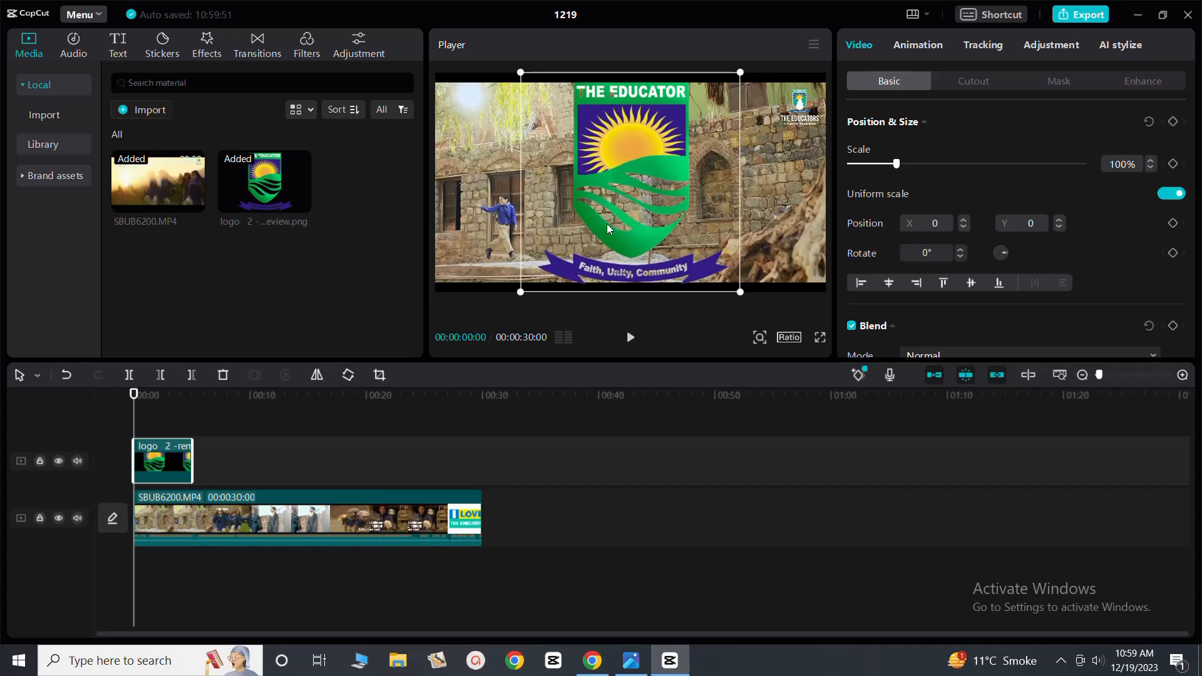
click(302, 517)
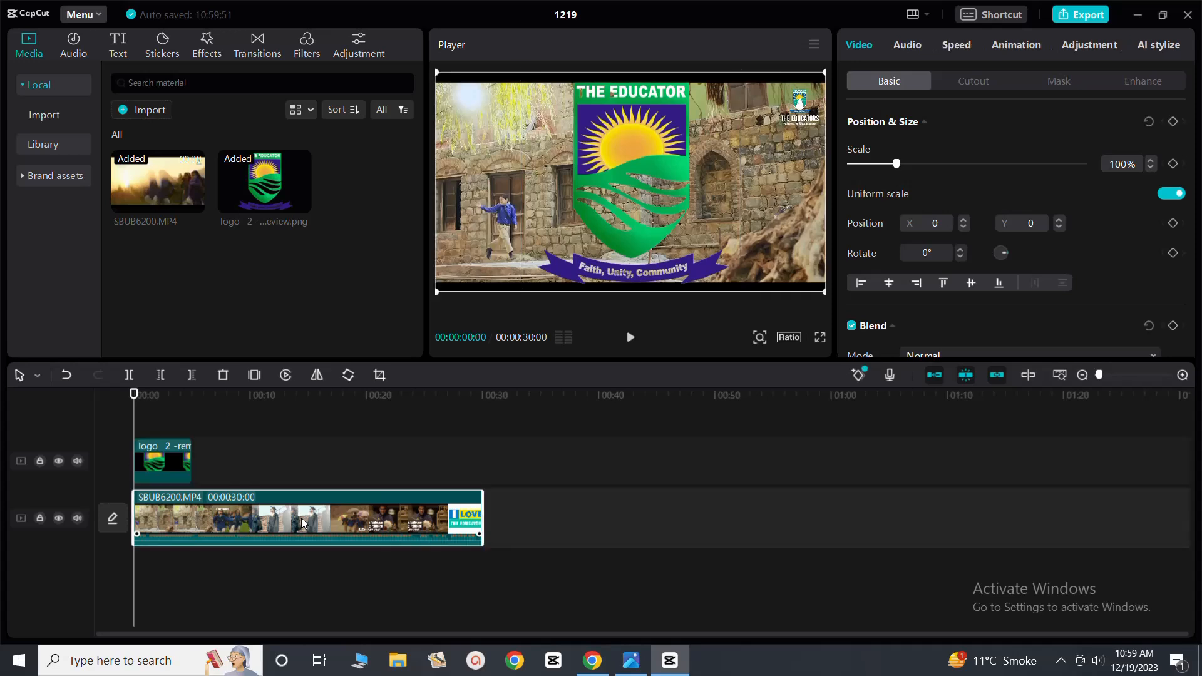
Scale the logo to 25% and place it in the video frame's upper-left corner at about X -1529, Y 585
click(175, 476)
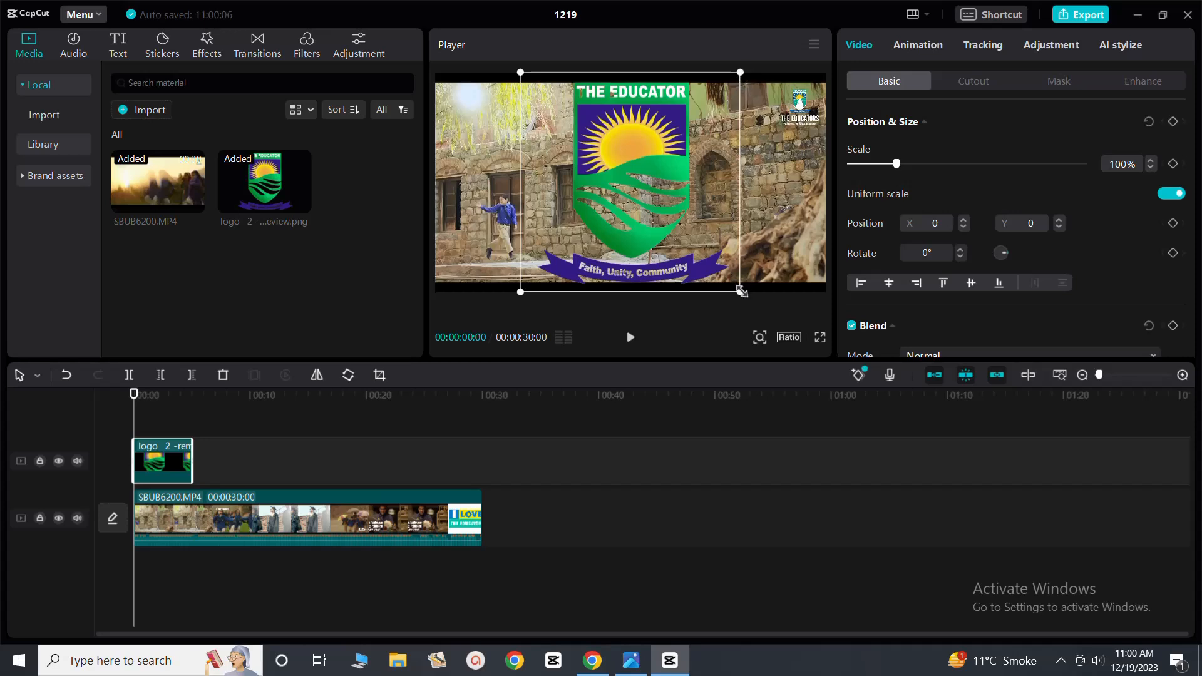
drag(741, 291, 642, 208)
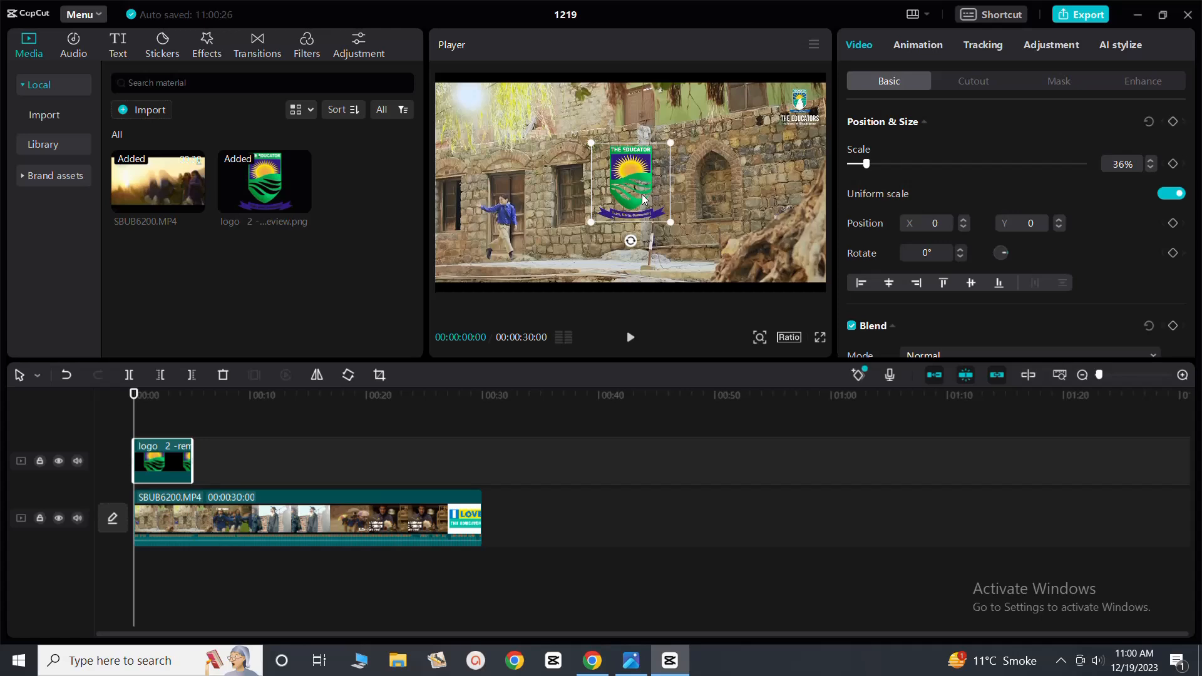
drag(642, 199, 486, 134)
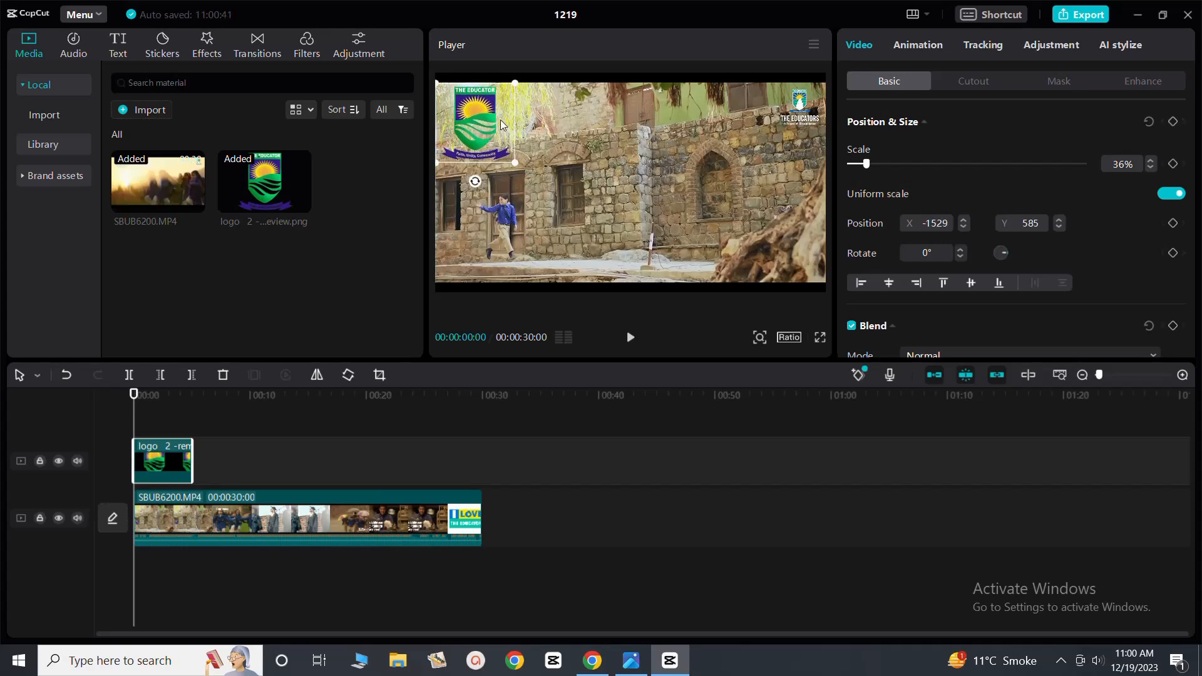
drag(517, 166, 503, 150)
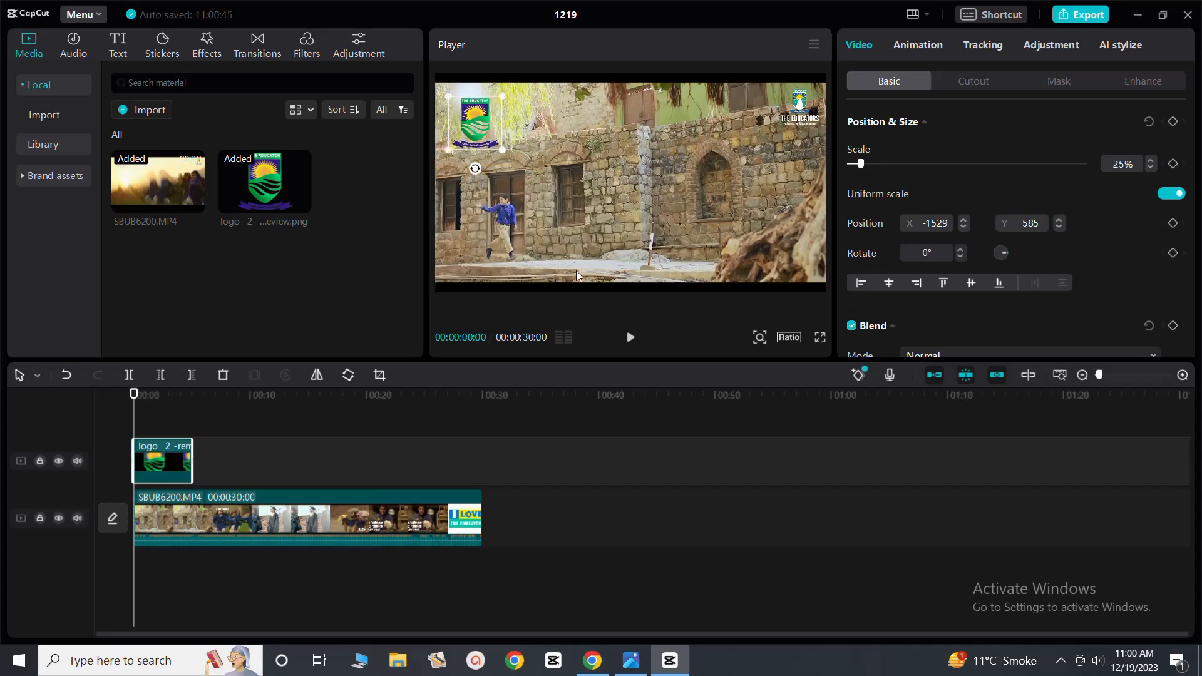
Play the video with the logo overlay past the end of the logo clip and return the playhead to the start
click(631, 337)
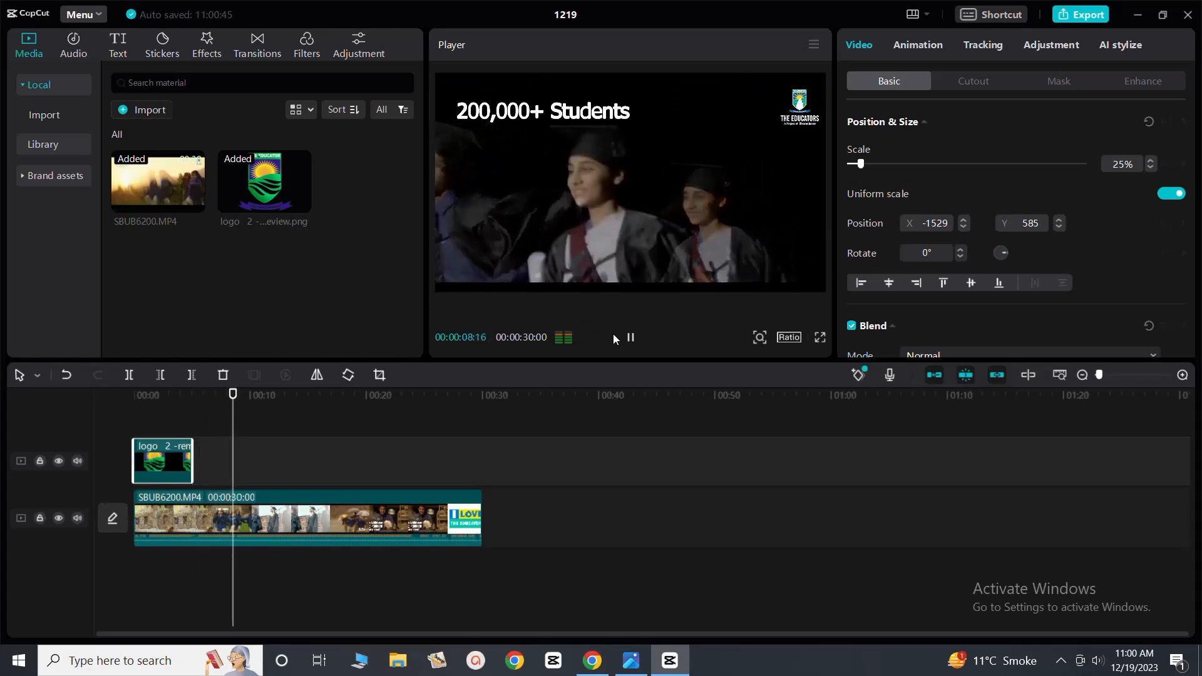
click(630, 341)
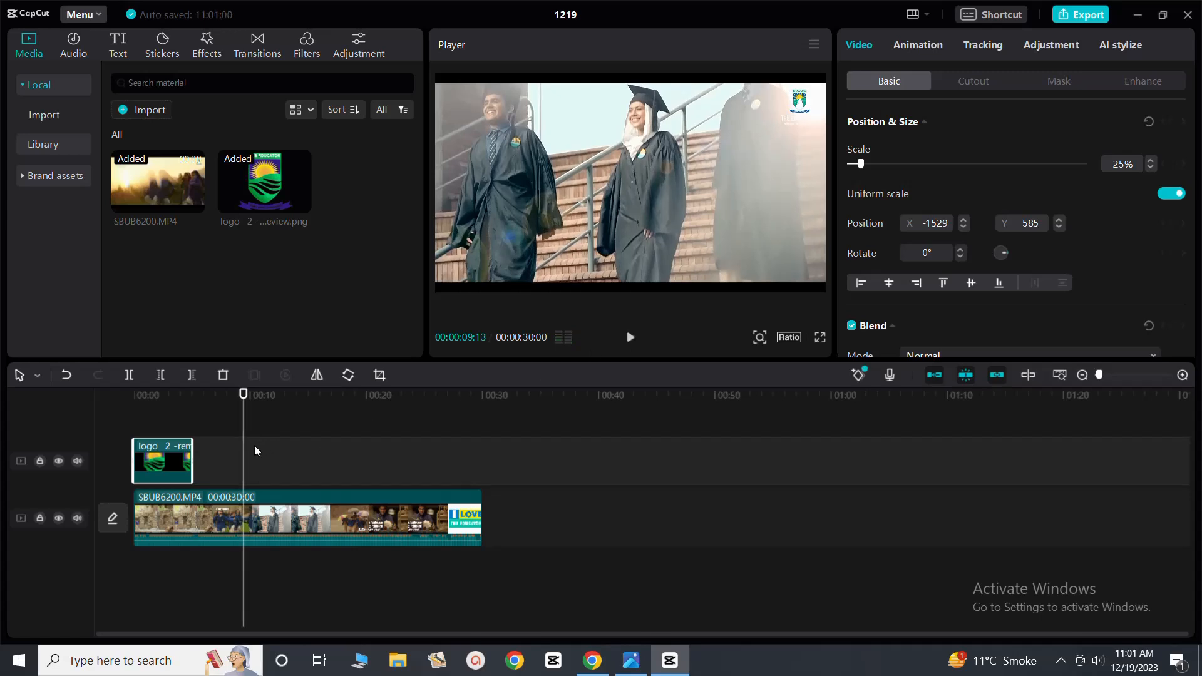
drag(243, 459, 128, 459)
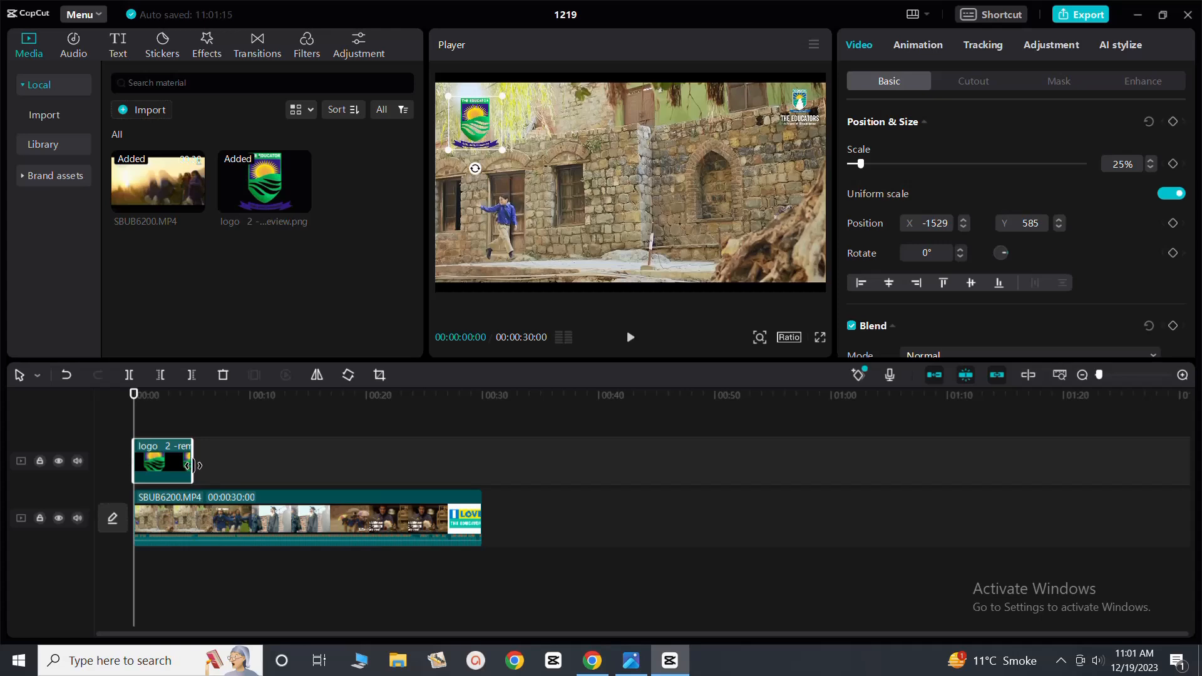
Extend the logo clip to 30 seconds to match the video's length, and check the overlay partway through
drag(193, 466, 483, 469)
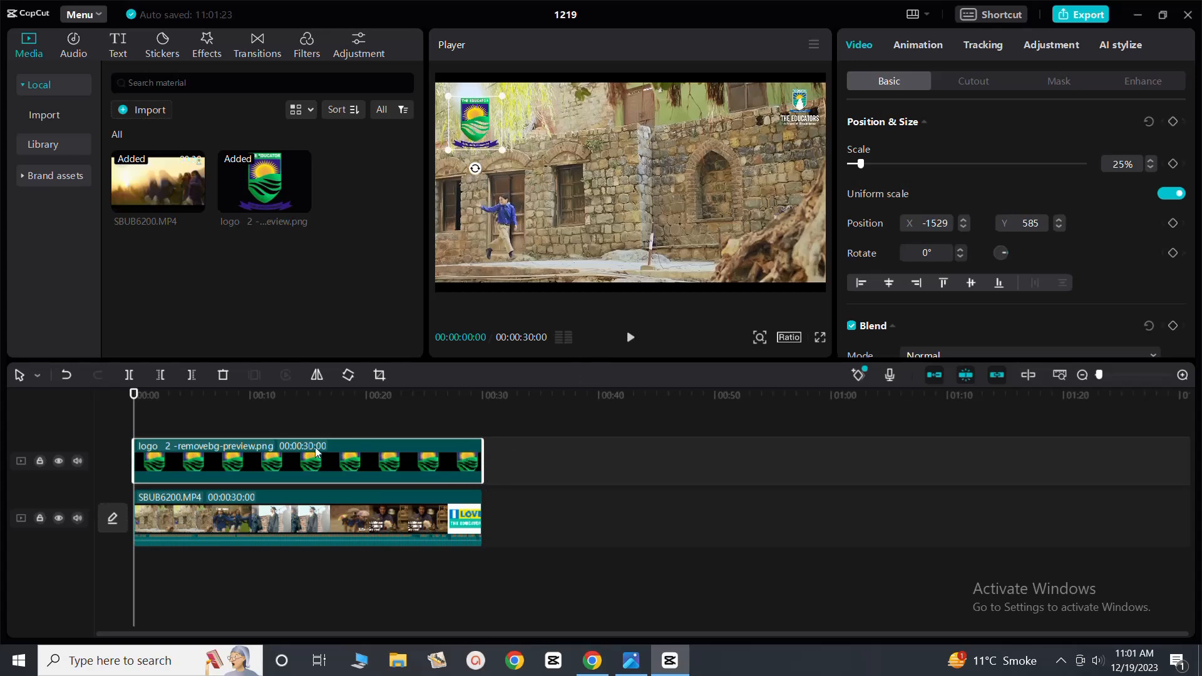
click(224, 428)
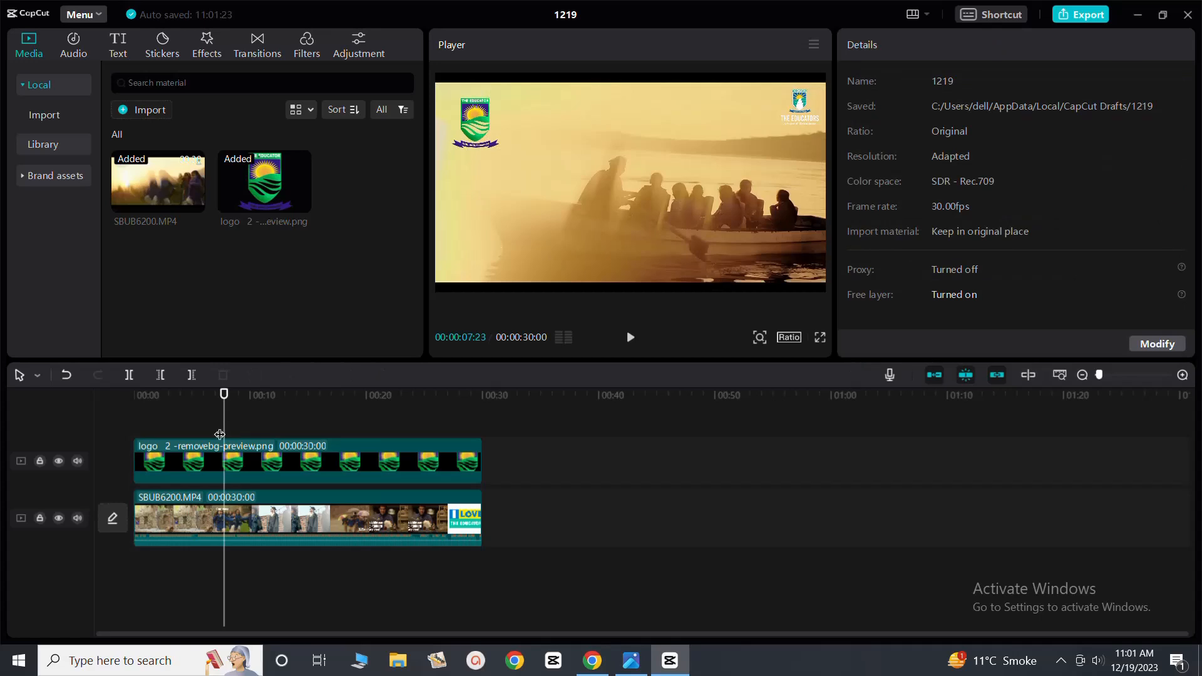
click(129, 430)
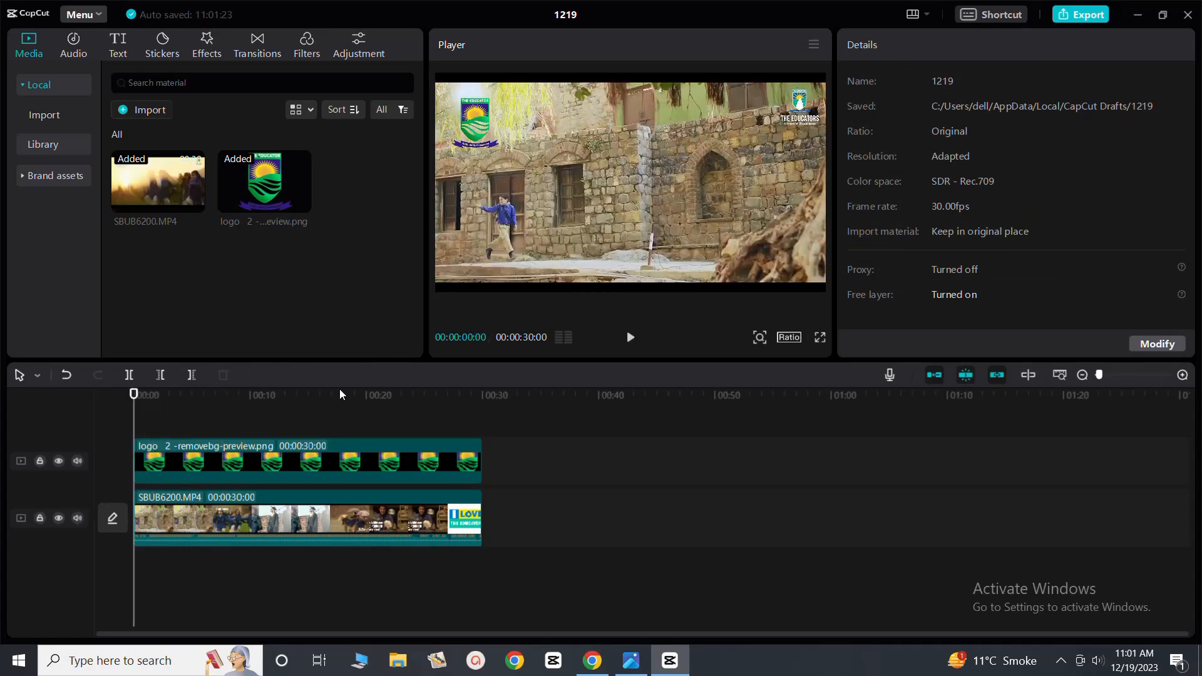
Put the video on a track above the logo clip, both starting at 00:00, and play the opening seconds
click(630, 339)
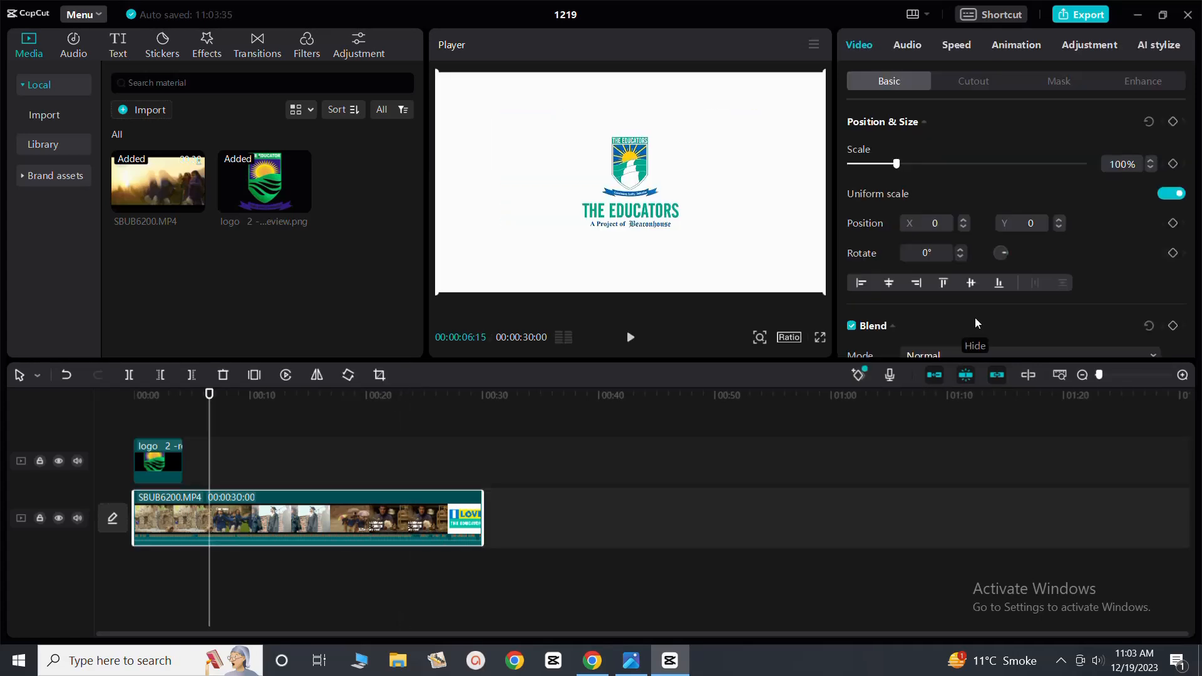
drag(209, 451, 164, 517)
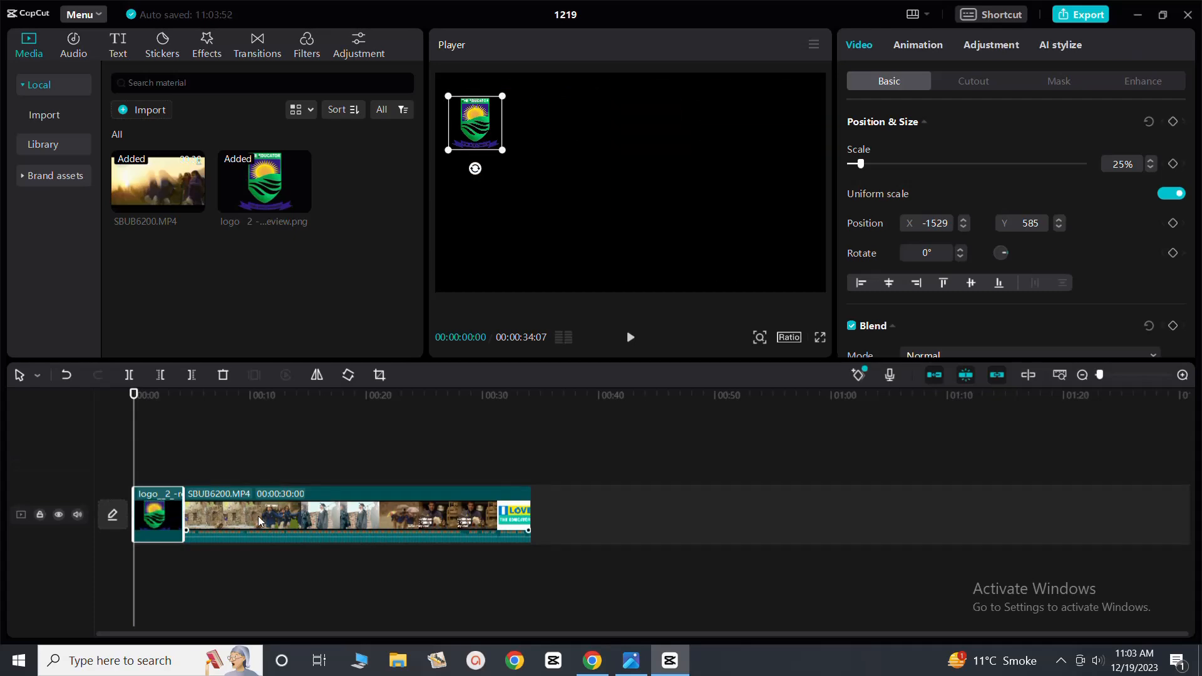
drag(256, 505, 213, 460)
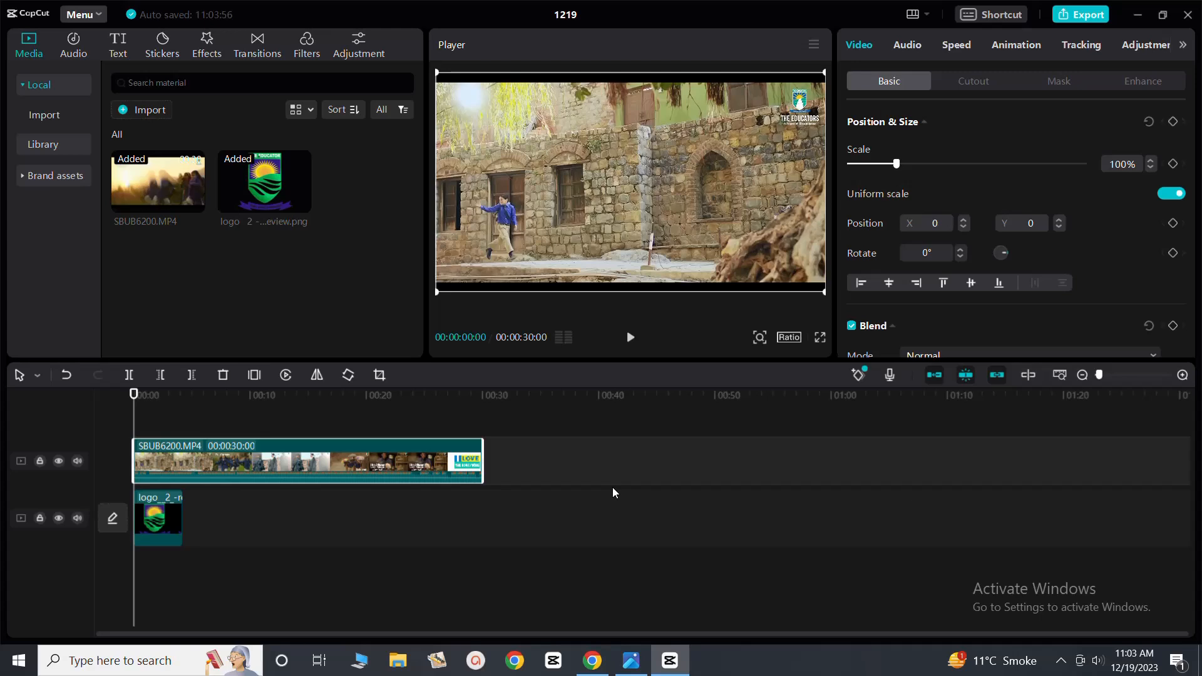
click(631, 337)
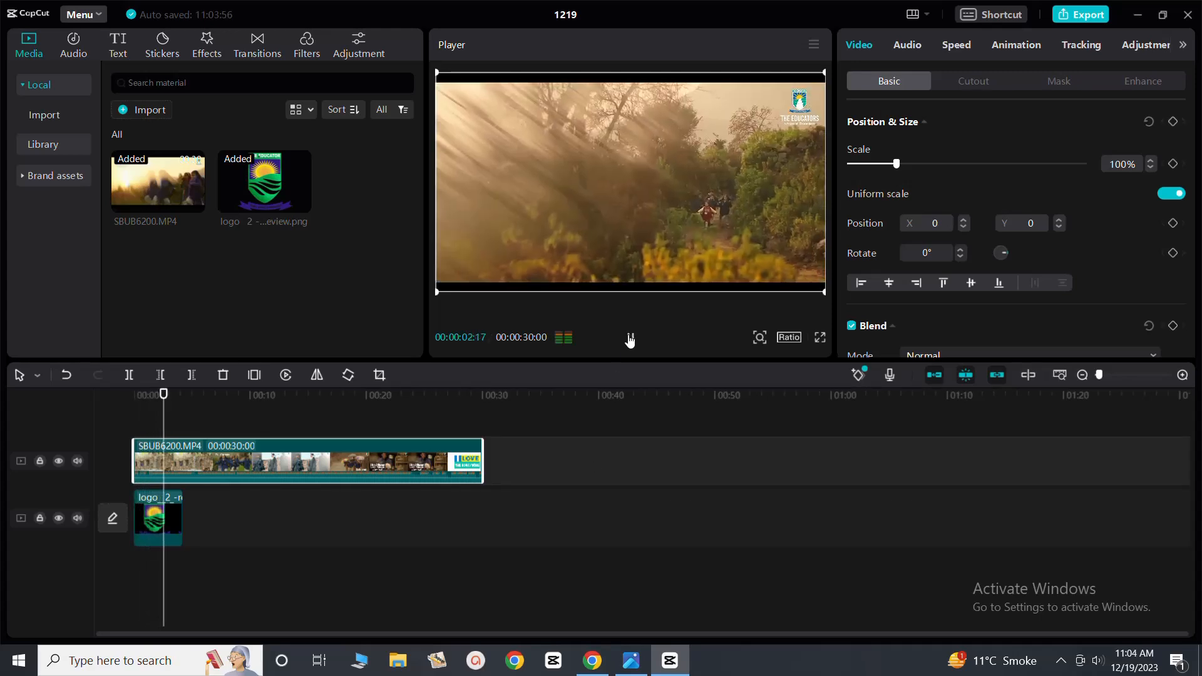
click(630, 339)
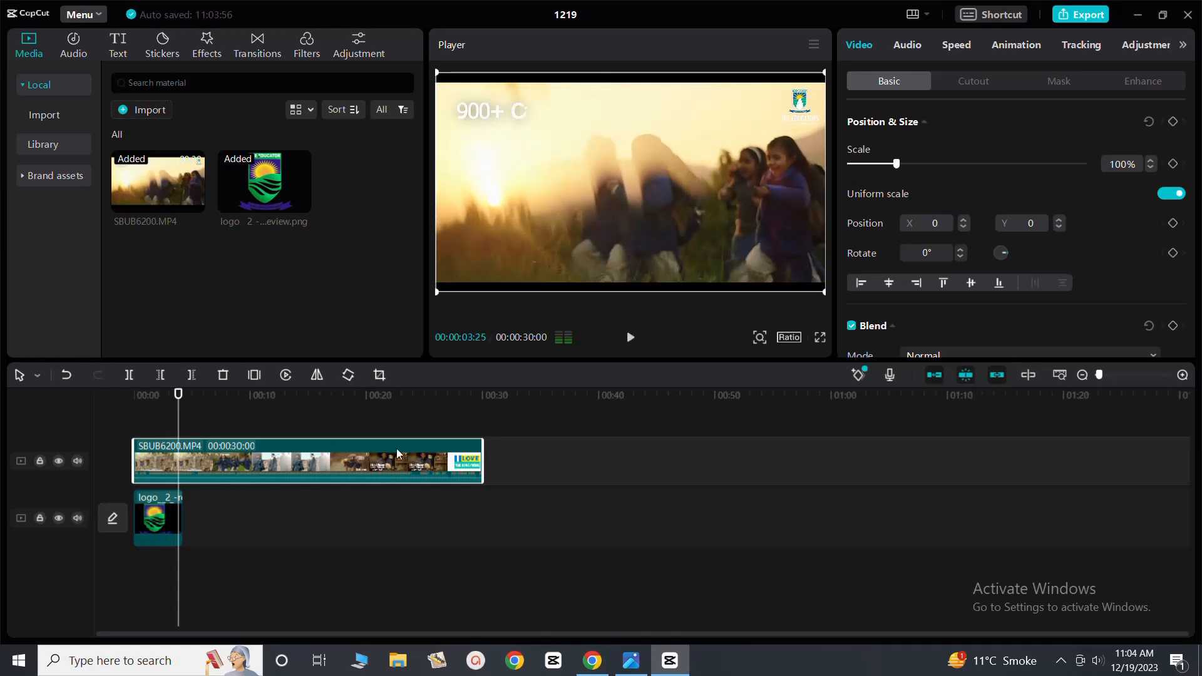
Extend the logo clip beneath the video to 29:17 and play the video to about 14 seconds
click(178, 520)
drag(182, 521, 474, 533)
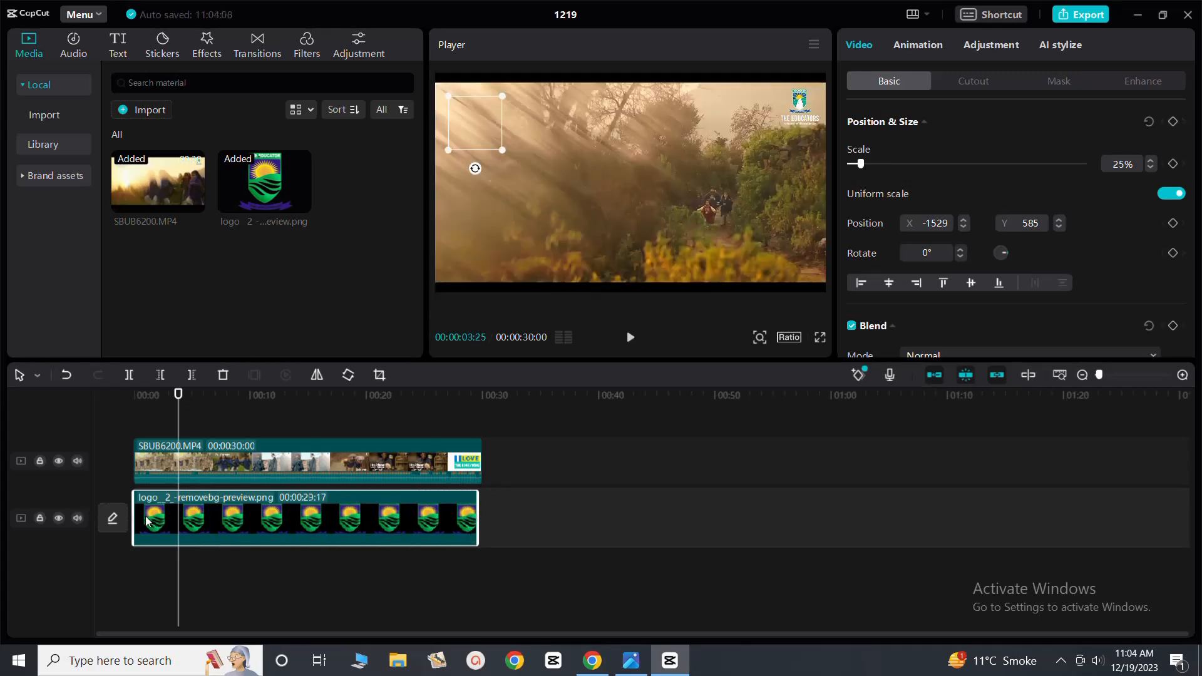
click(631, 338)
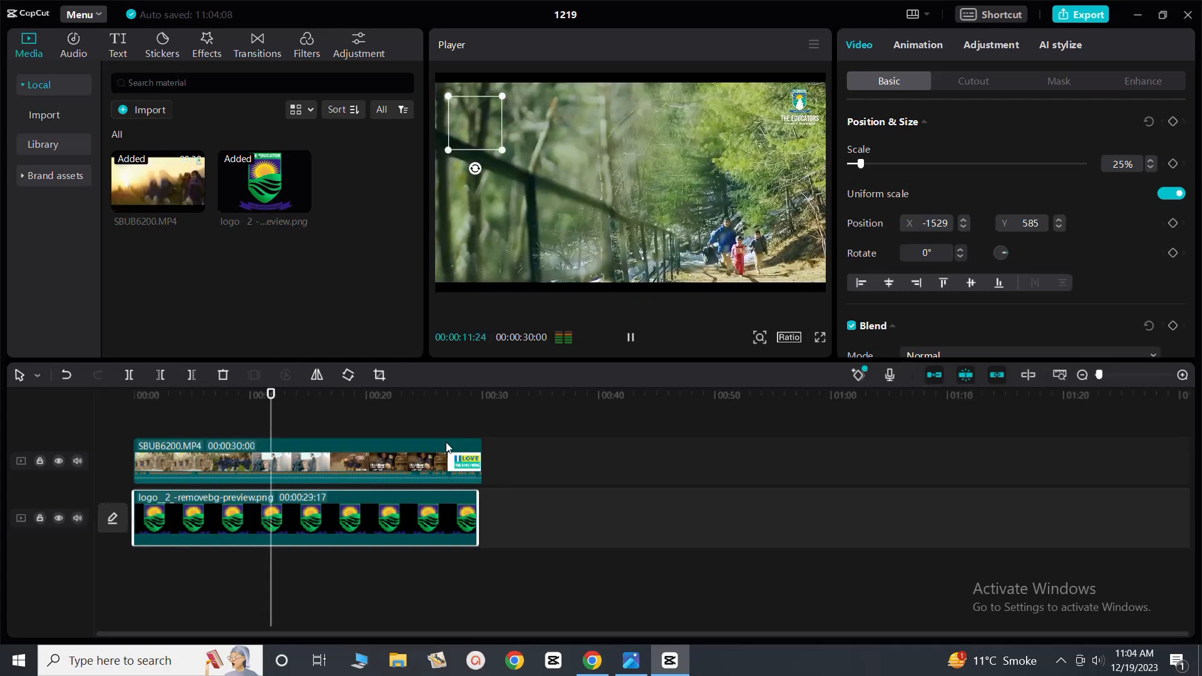
click(630, 337)
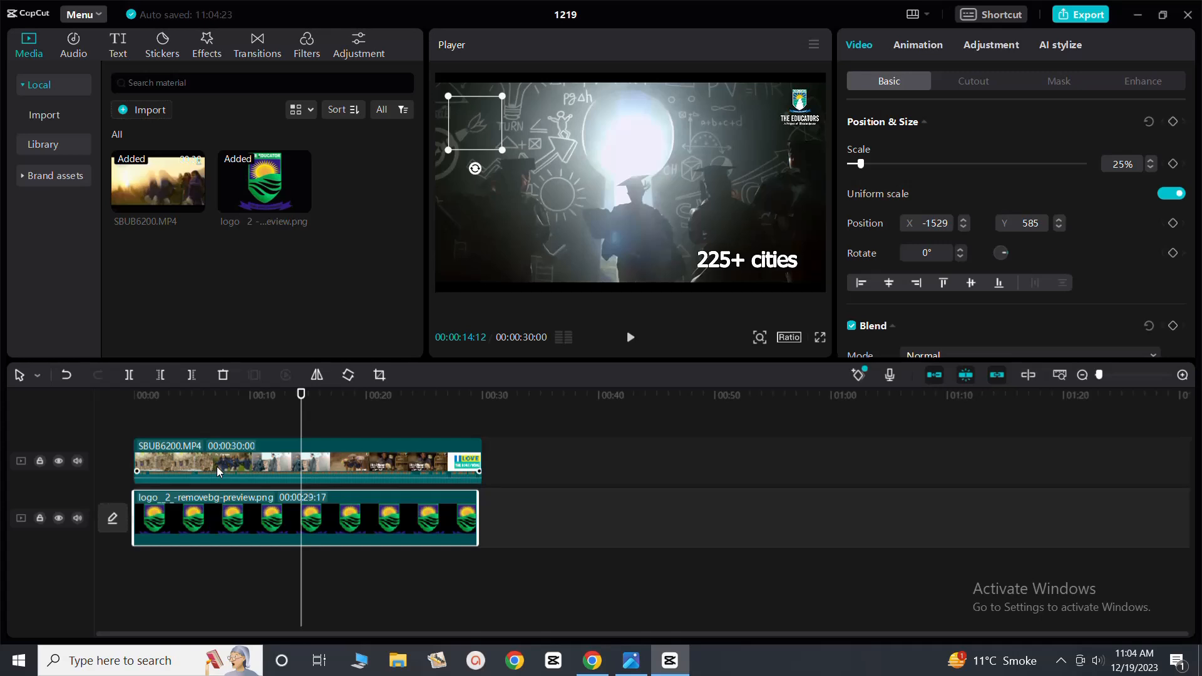
Scale the video clip down to 43% and back up to 79% to reveal the logo on the track beneath it
click(268, 464)
drag(822, 290, 715, 230)
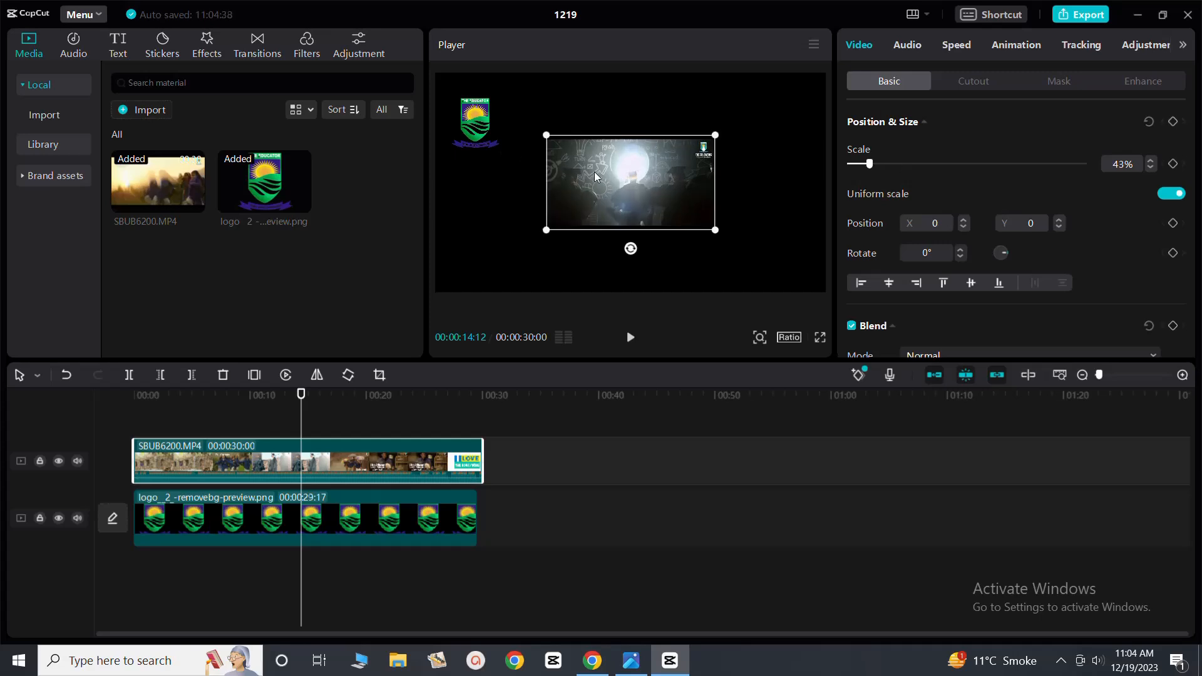
drag(553, 137, 445, 86)
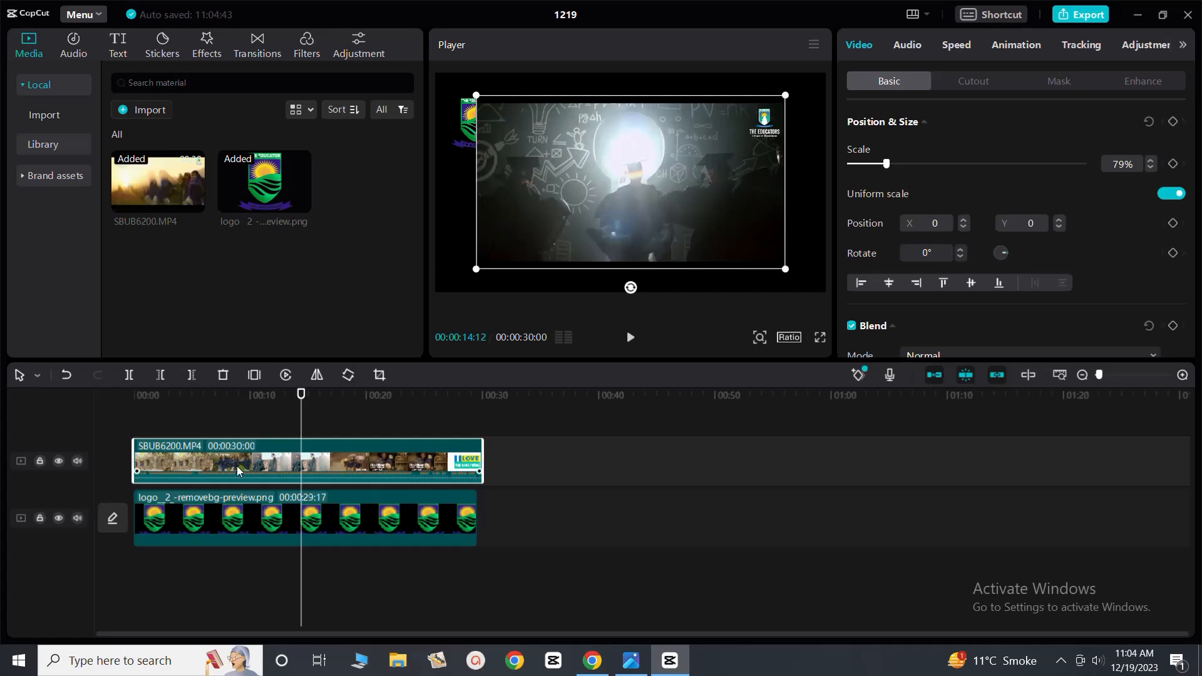
Move the logo clip onto the track above the video, aligned with the video's end, and play the overlay to about 18 seconds
drag(240, 473, 252, 514)
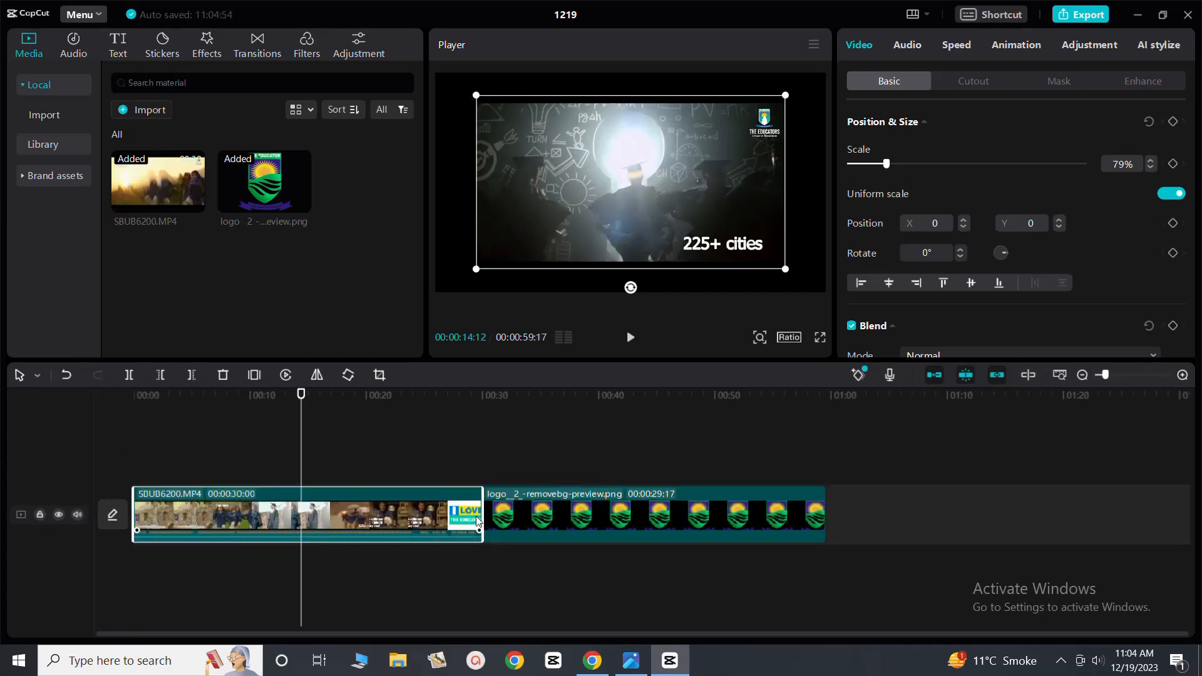
drag(531, 519, 195, 467)
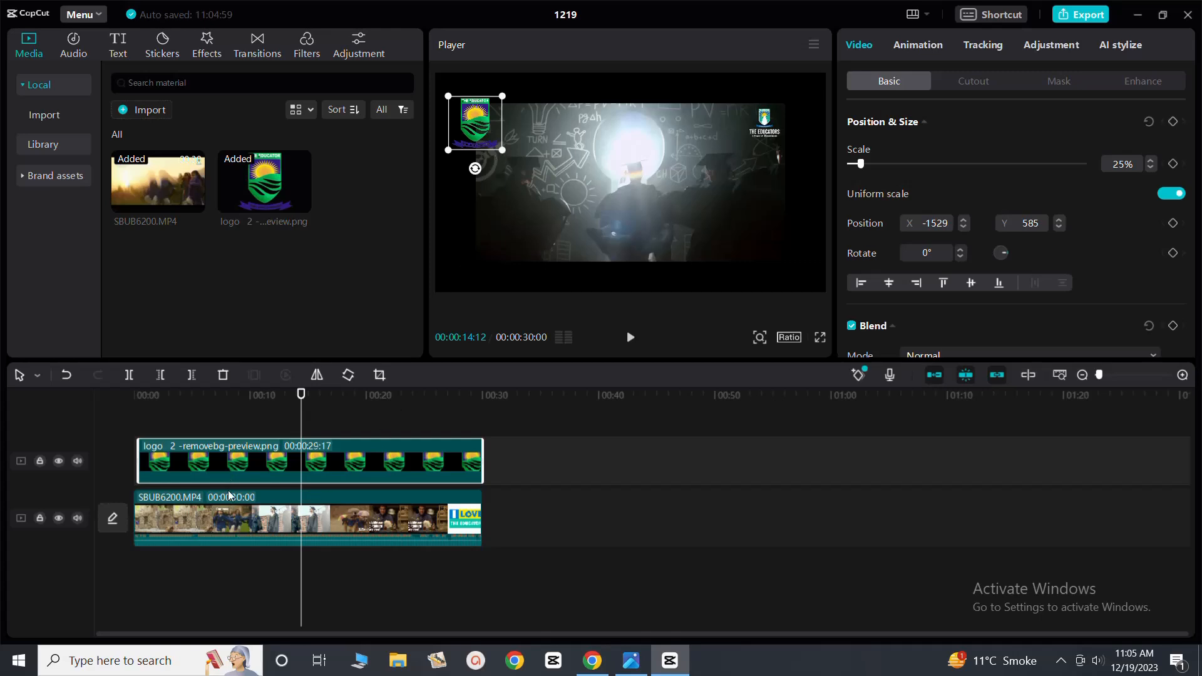
click(630, 343)
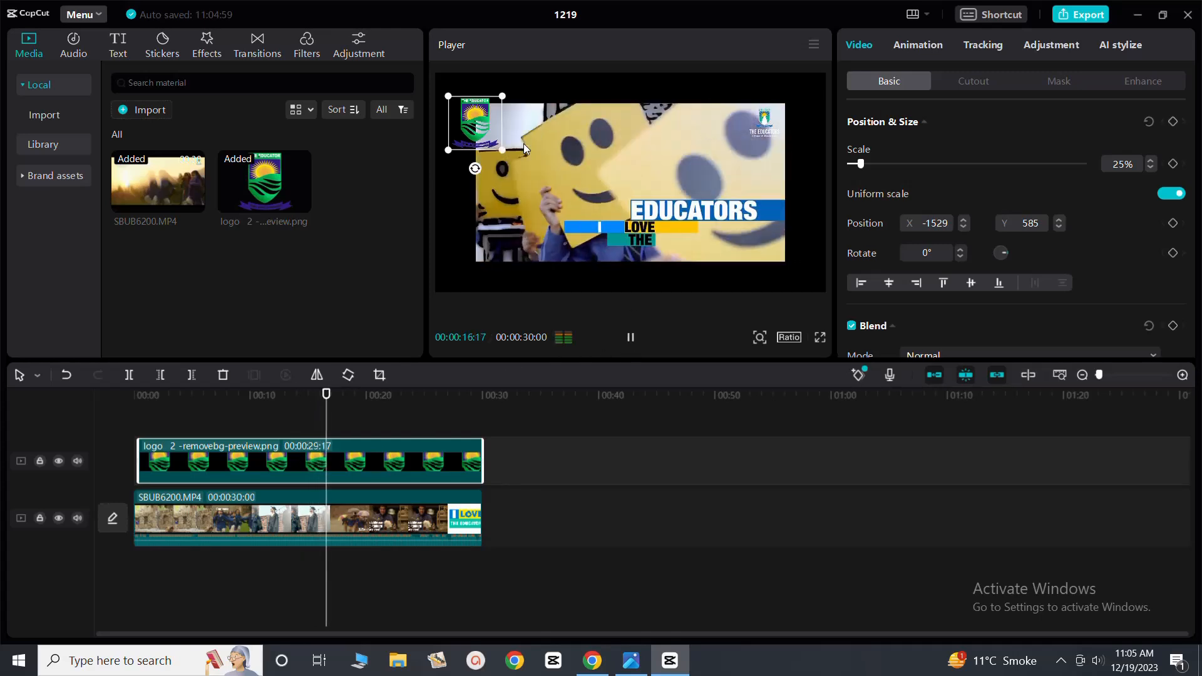
click(631, 344)
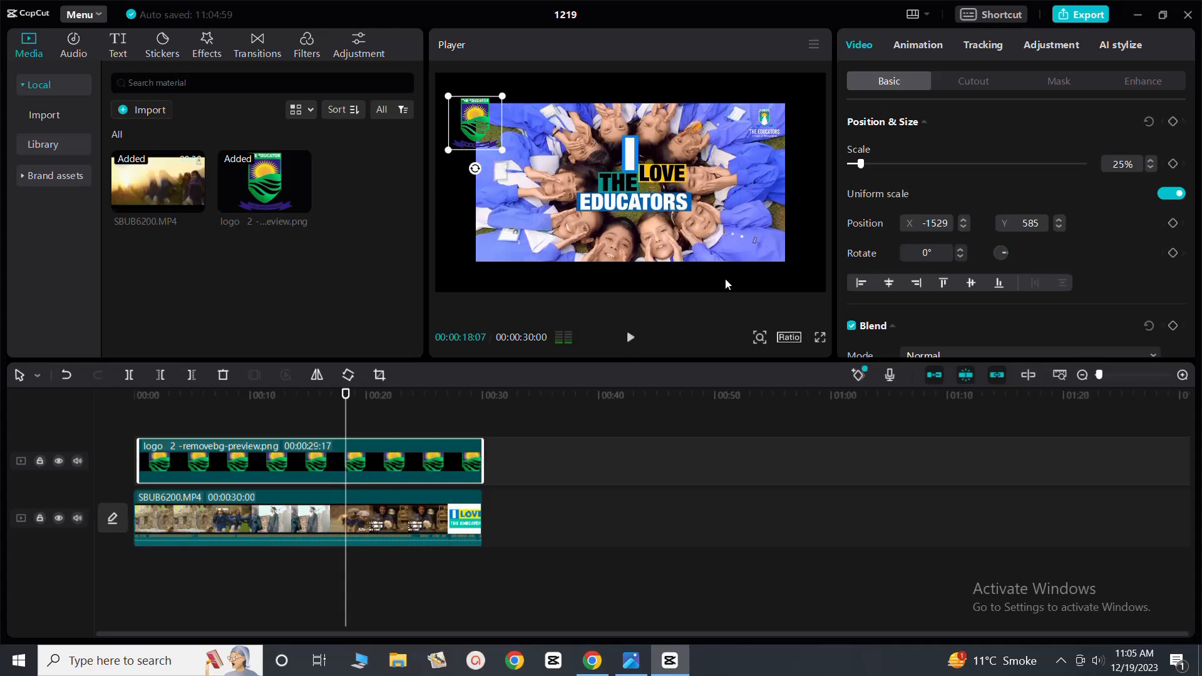
Scale the video clip to 100% to fill the frame and play the overlay to about 23 seconds
click(233, 522)
mouse_move(781, 274)
mouse_down()
mouse_move(836, 308)
mouse_move(787, 287)
mouse_up()
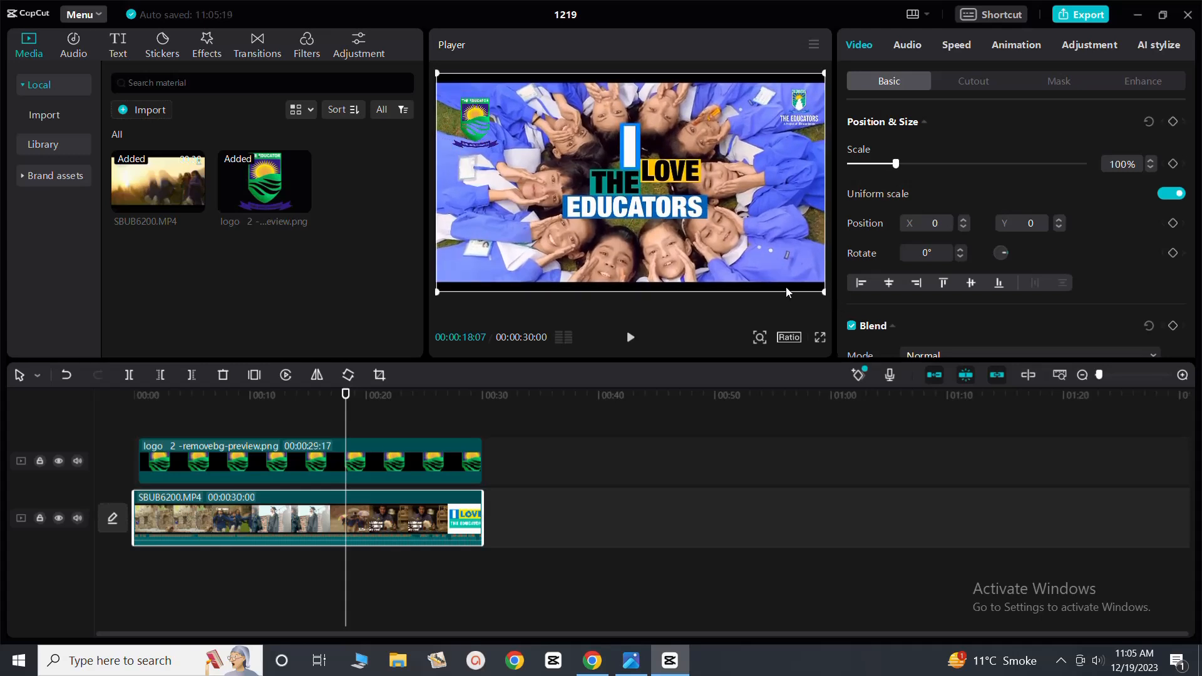
click(637, 340)
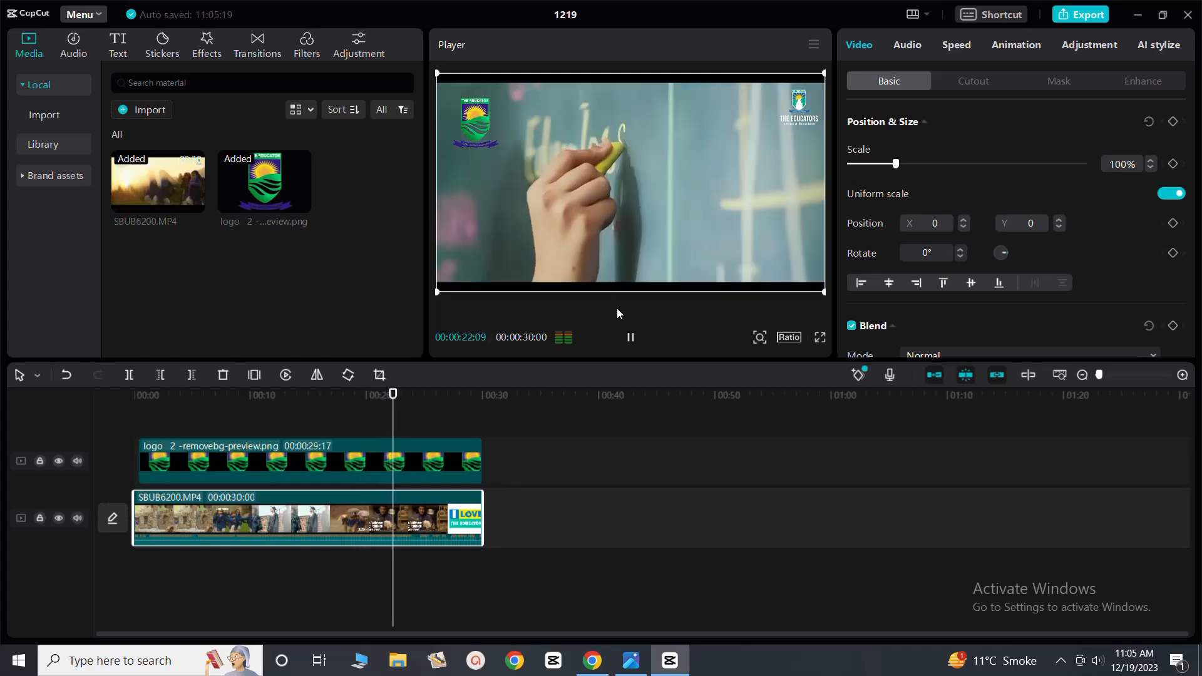
click(631, 338)
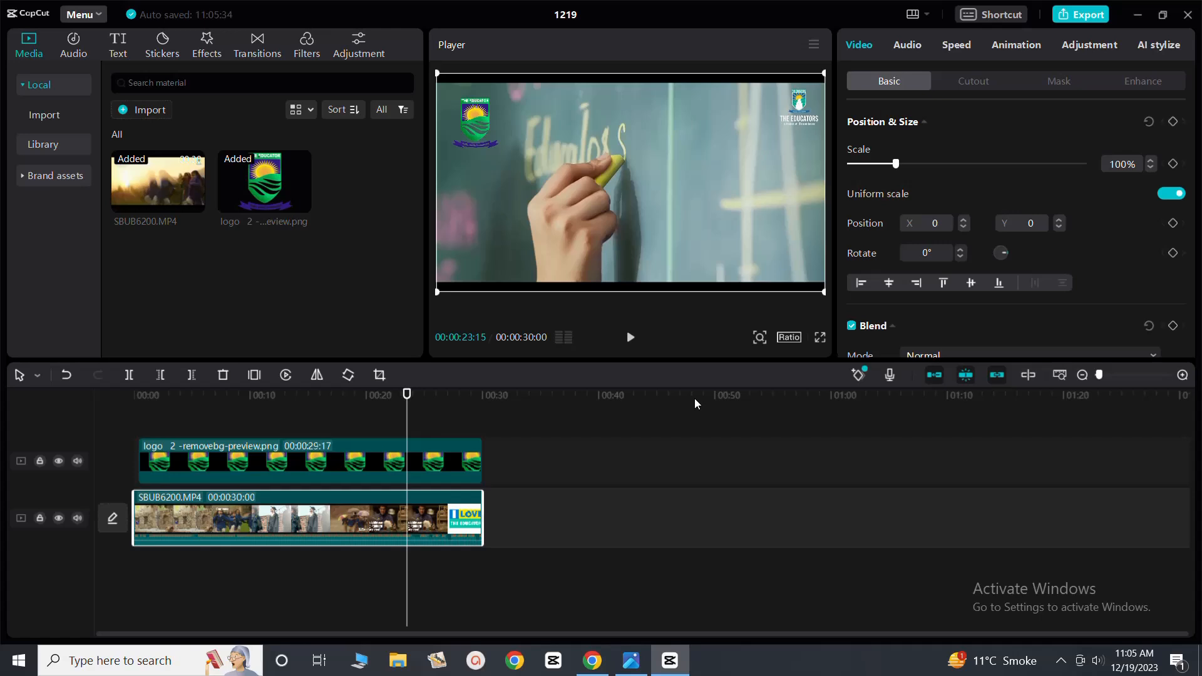
Switch to the Social_Media_Video_Size_Guide.jpeg image to review each platform's aspect ratio, and return to CapCut
click(631, 661)
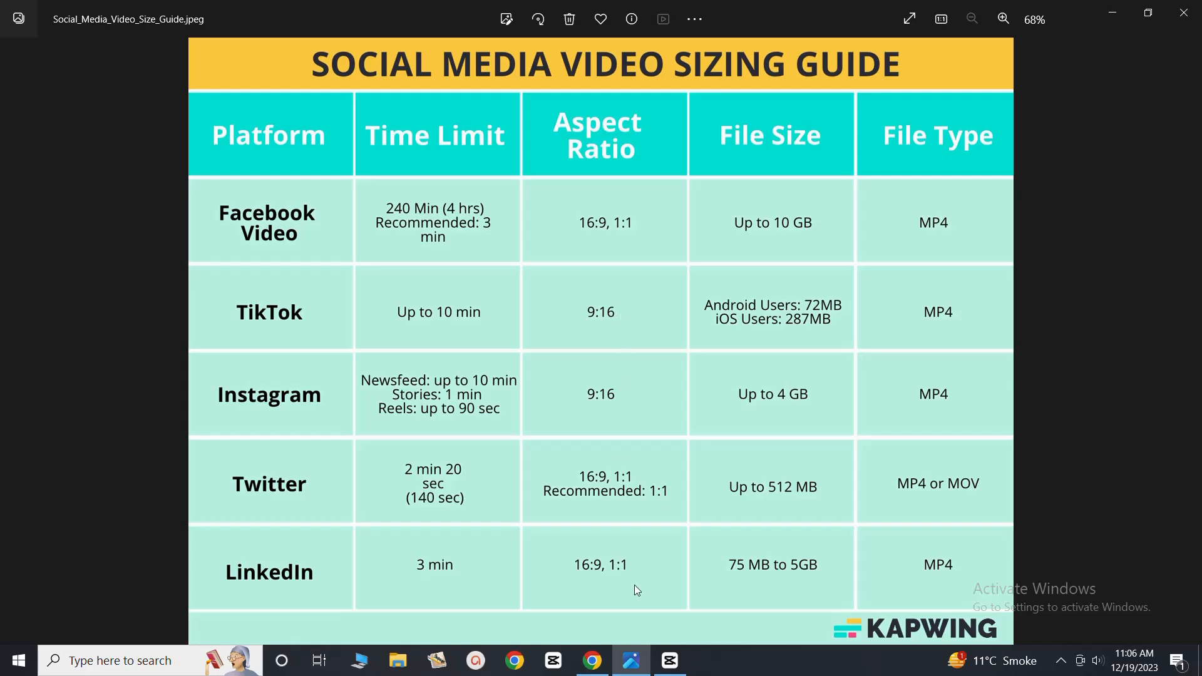
mouse_move(594, 664)
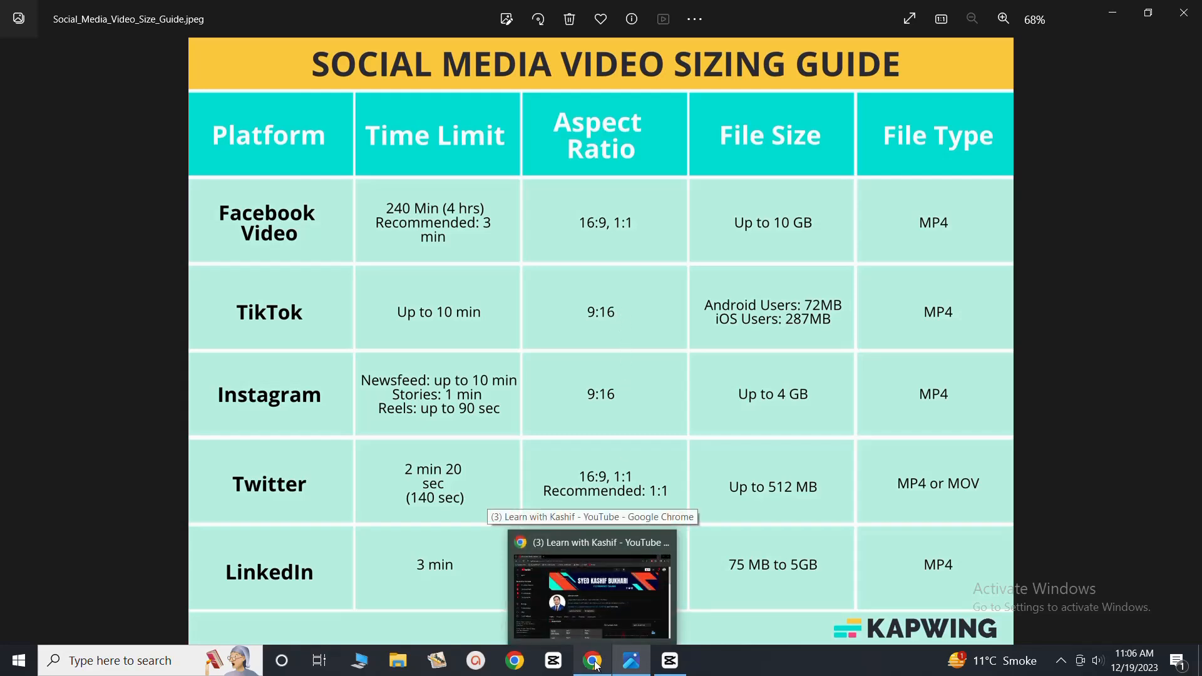
mouse_move(671, 660)
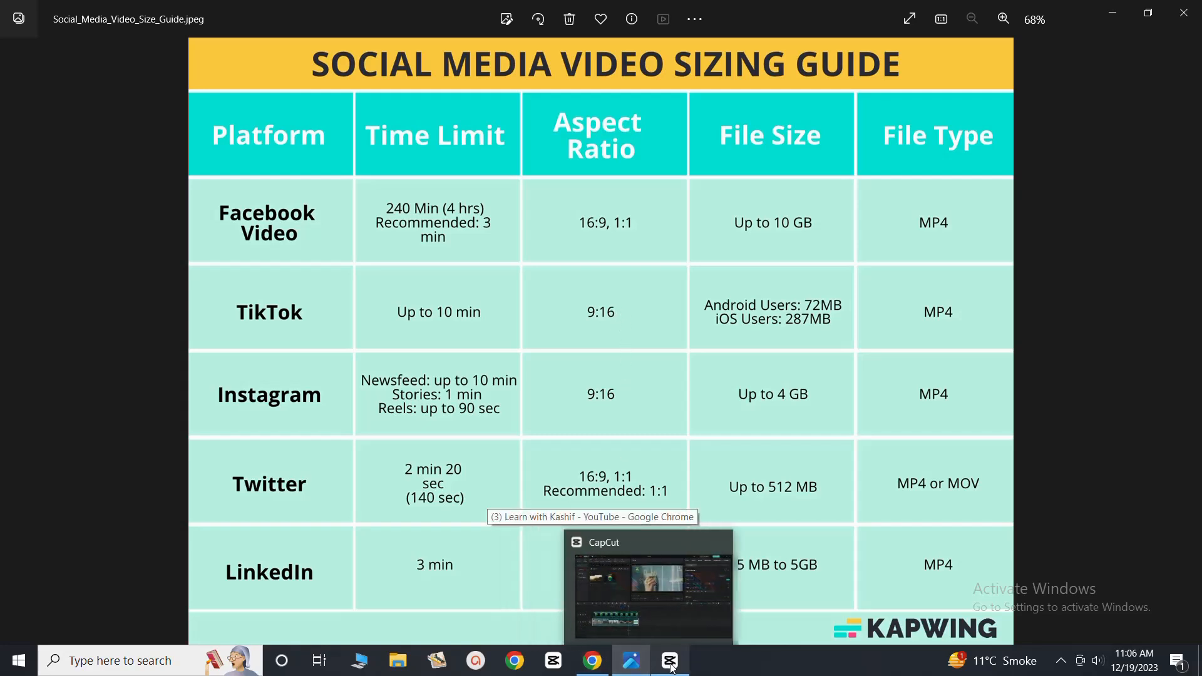
click(676, 620)
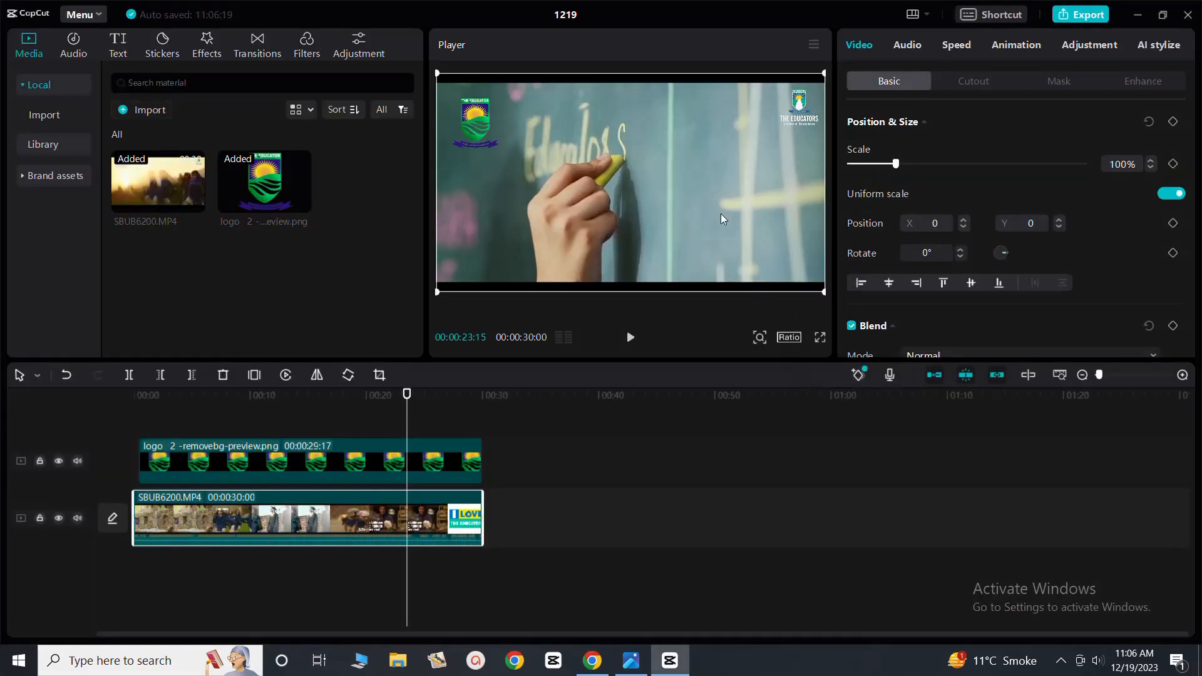
Try the 4:3 aspect ratio on the project and restore the Original ratio
click(792, 338)
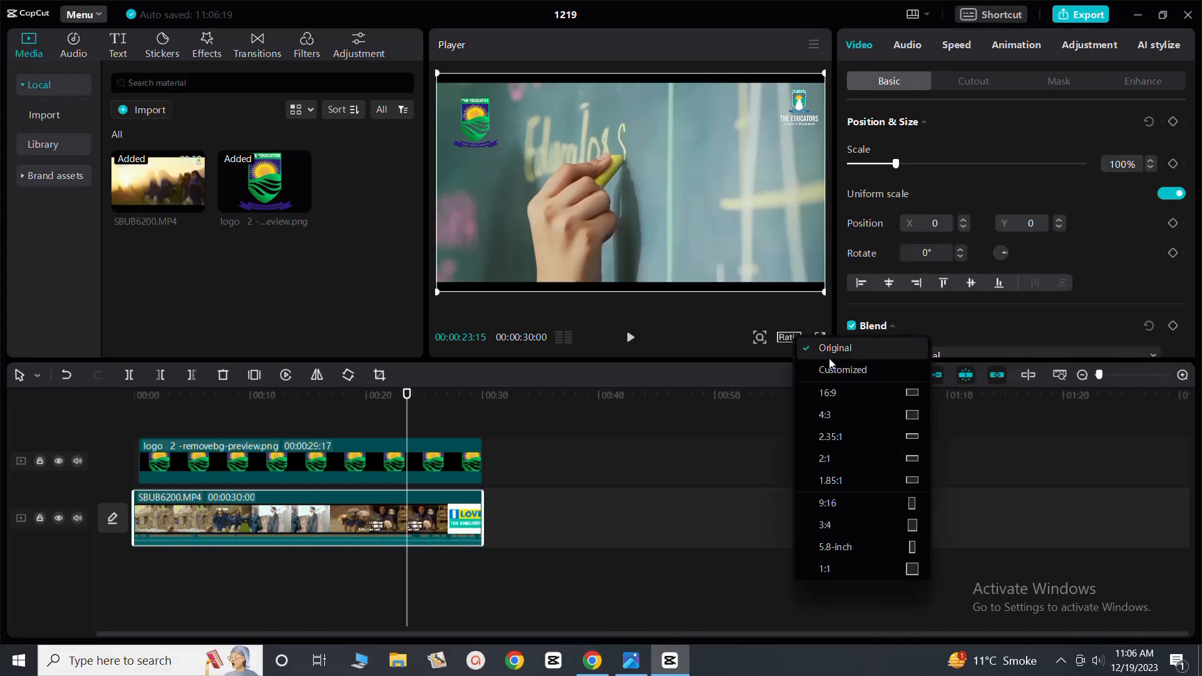
click(904, 413)
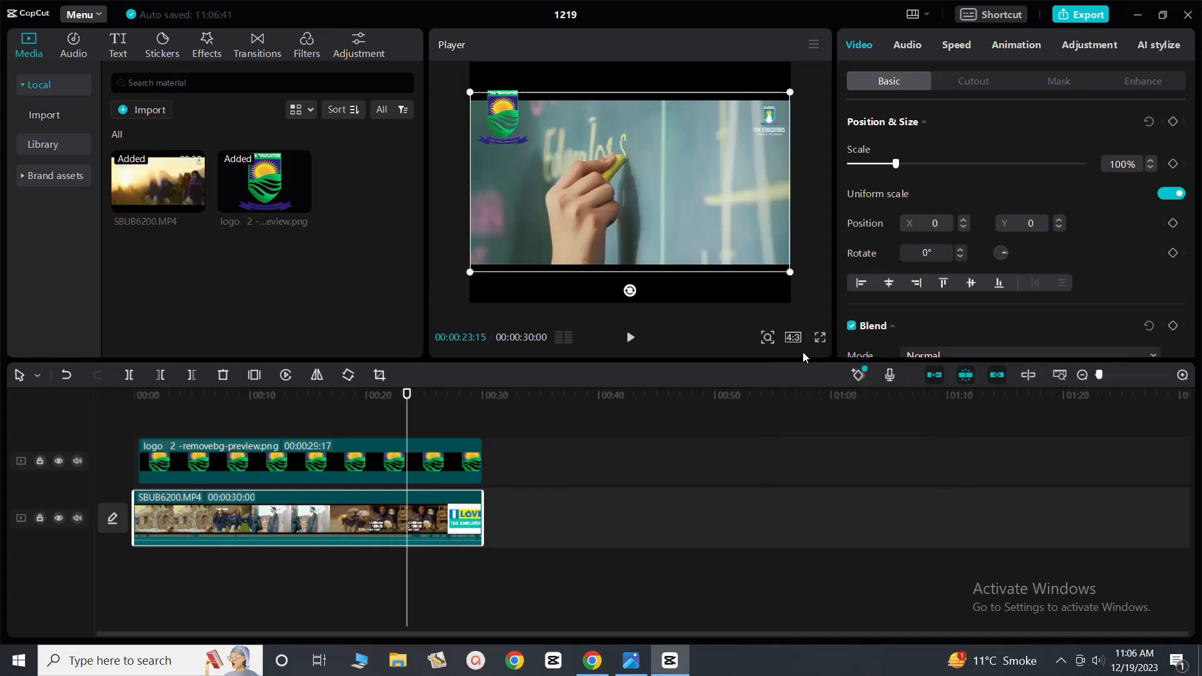
click(793, 337)
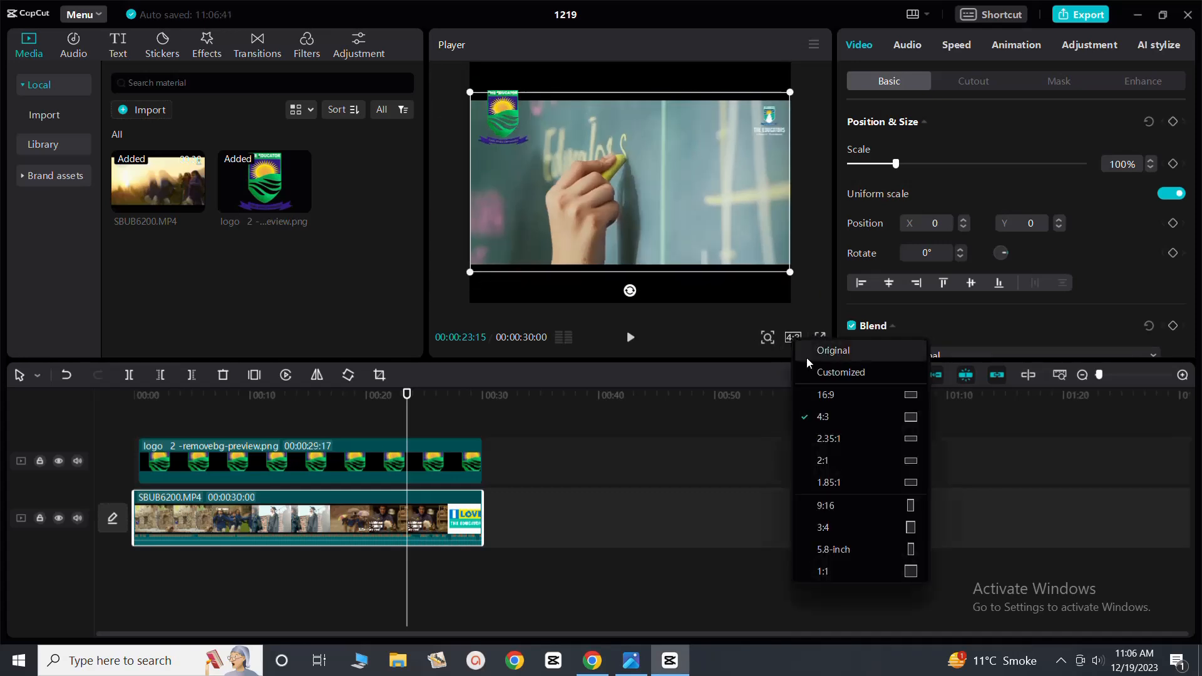
click(809, 352)
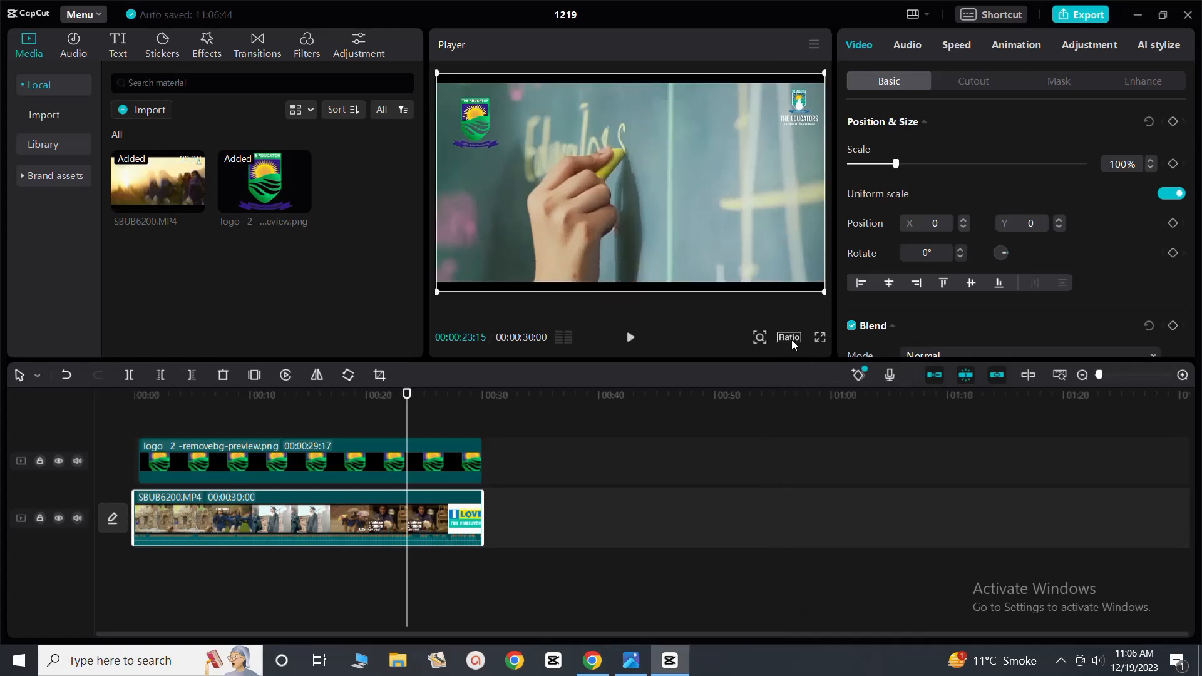
Give the project a customized frame size of 1920 x 1080 and save the project settings
click(790, 338)
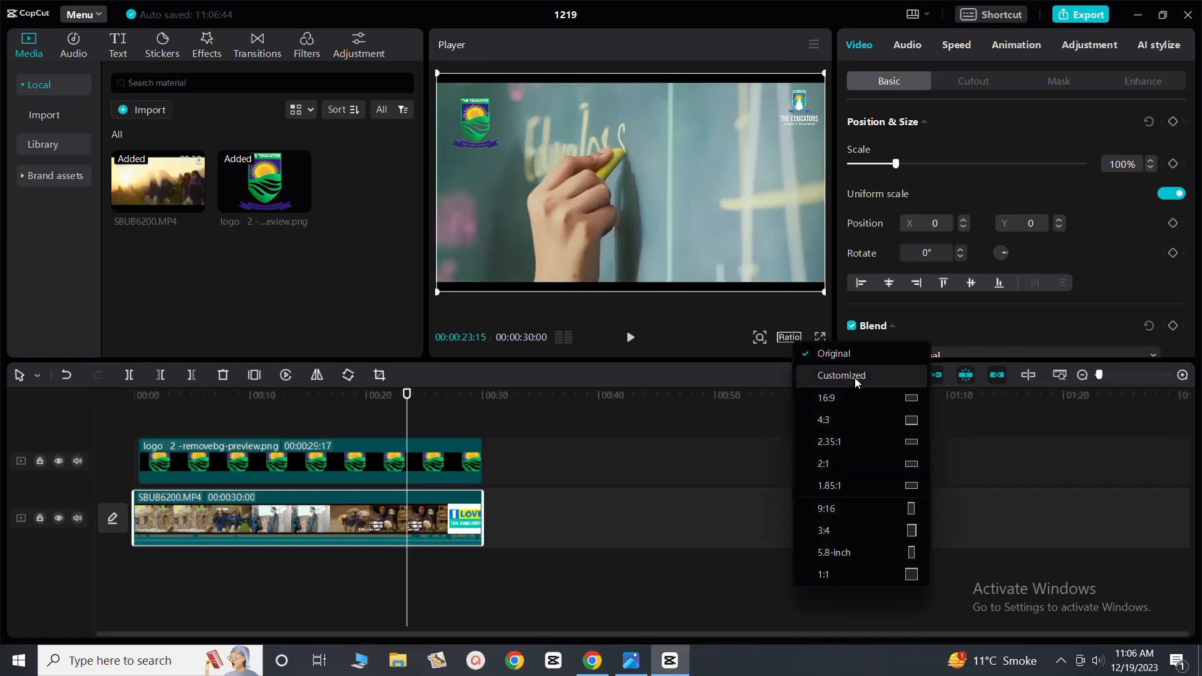
click(832, 377)
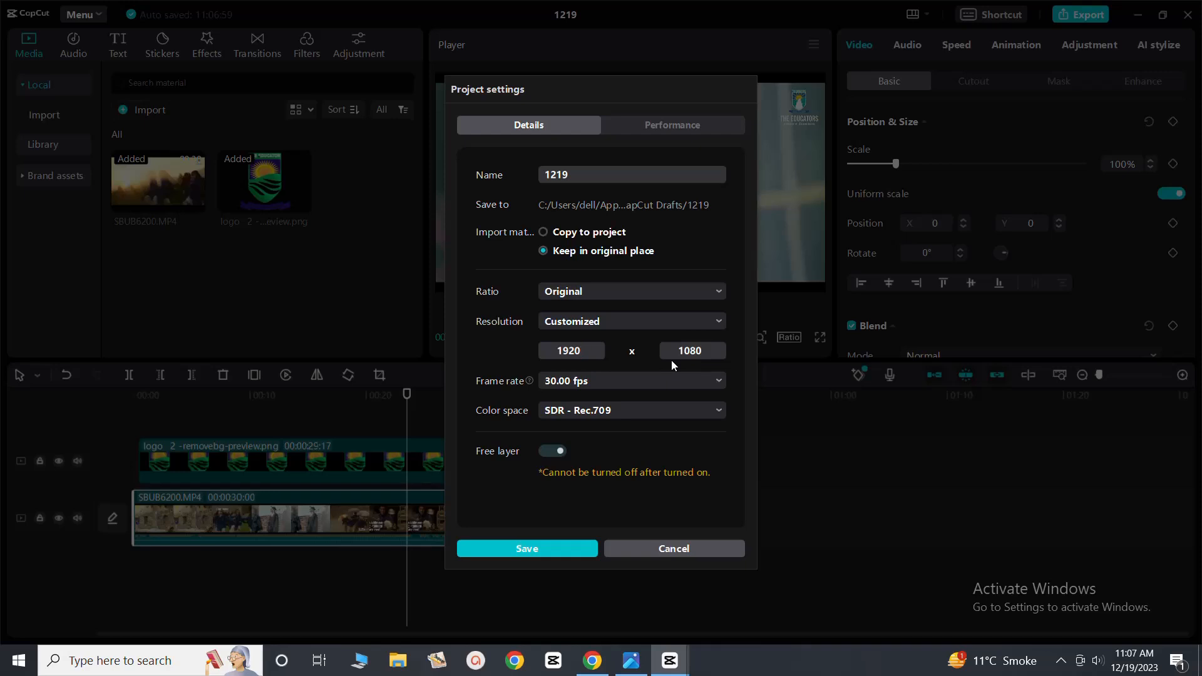
click(520, 547)
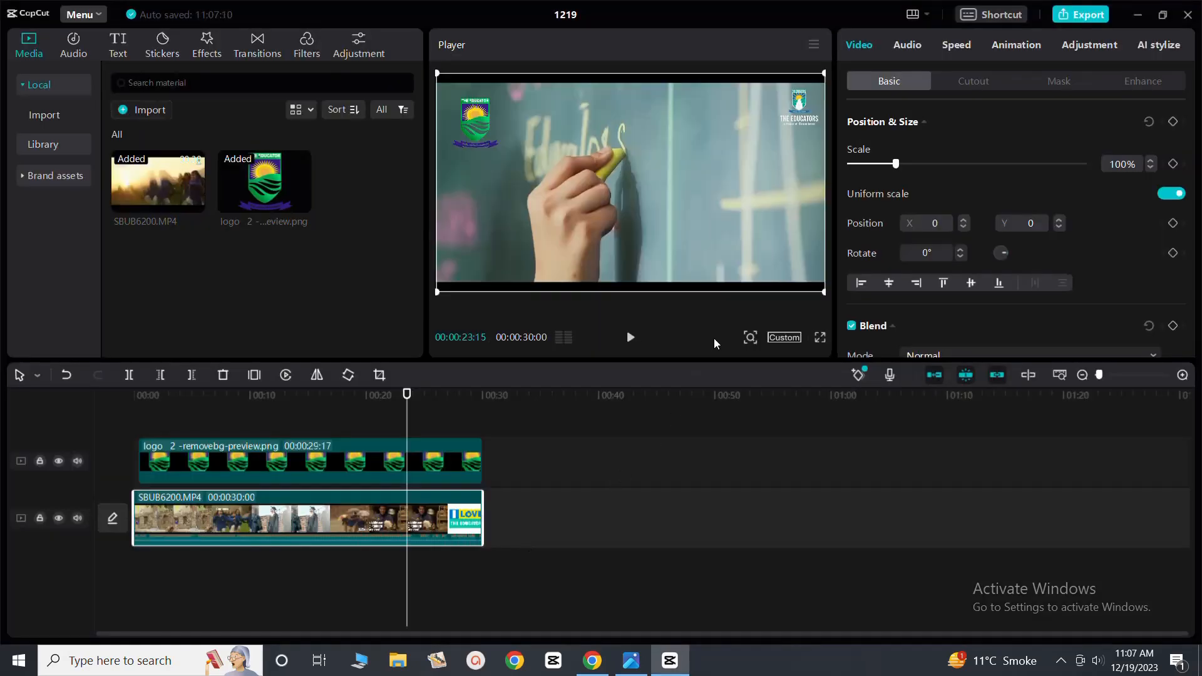